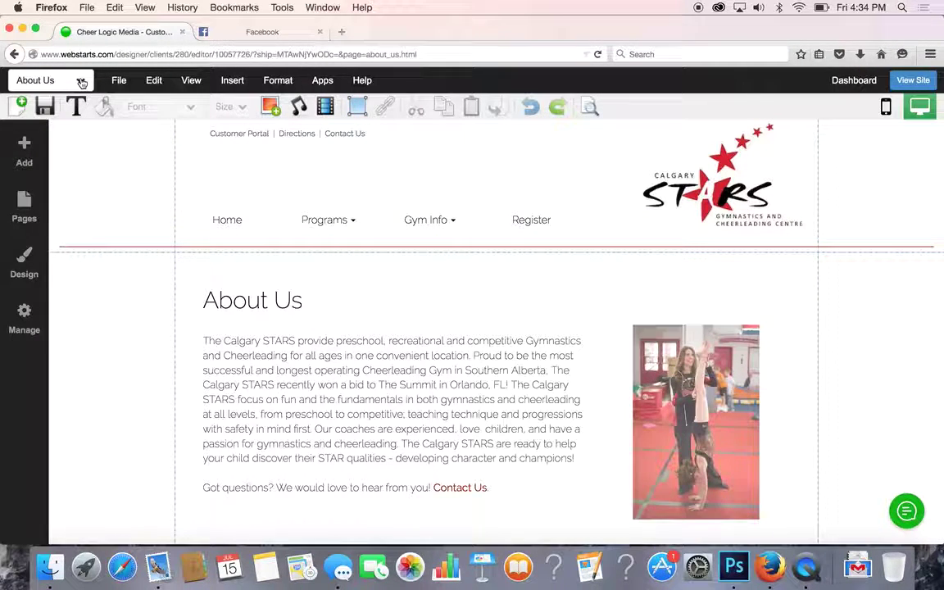
Review the desktop layout of the About Us page, covering the headings, text blocks and photos of both content sections.
{"action": "left_click", "coordinate": [82, 83]}
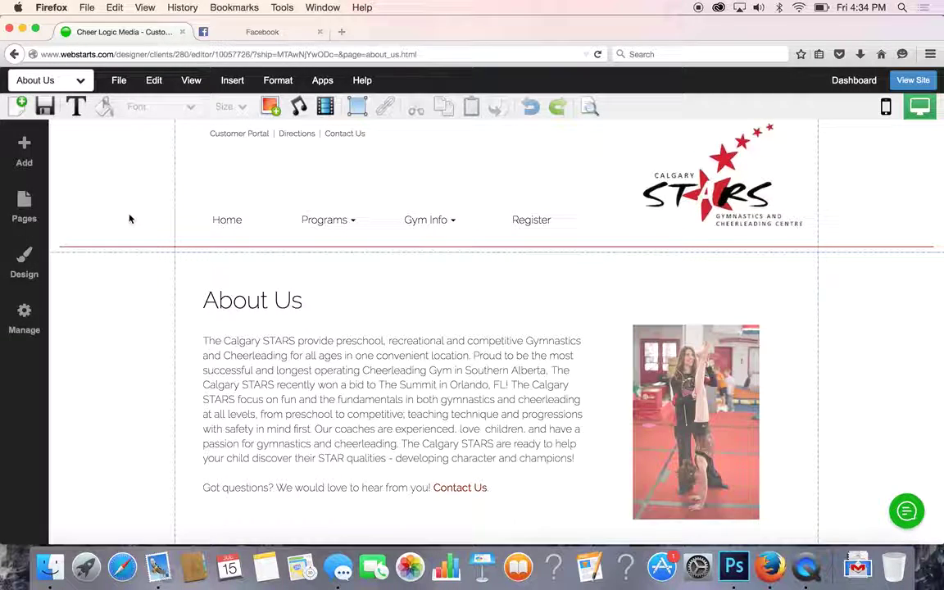
{"action": "scroll", "coordinate": [118, 373], "scroll_direction": "down", "scroll_amount": 3}
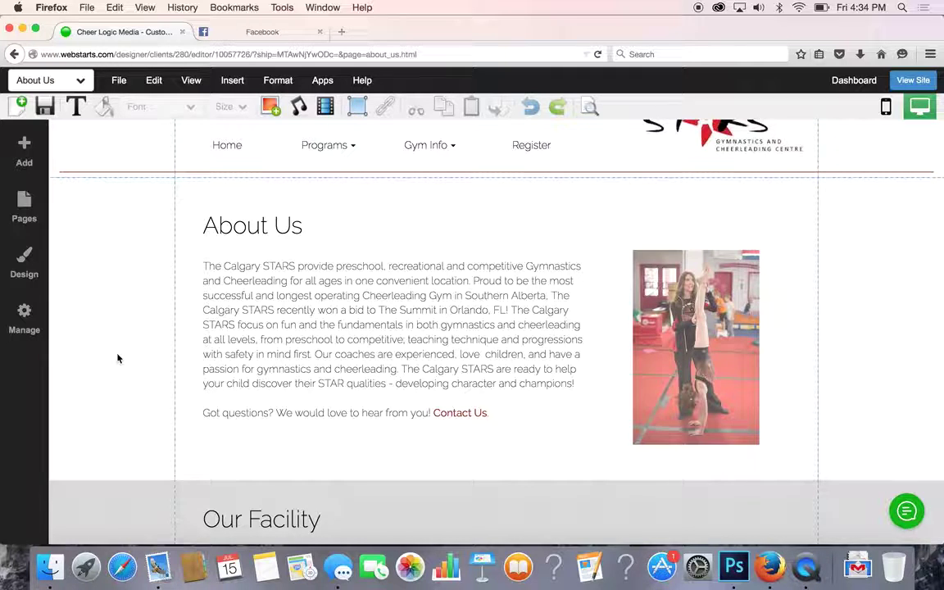
{"action": "scroll", "coordinate": [117, 358], "scroll_direction": "down", "scroll_amount": 3}
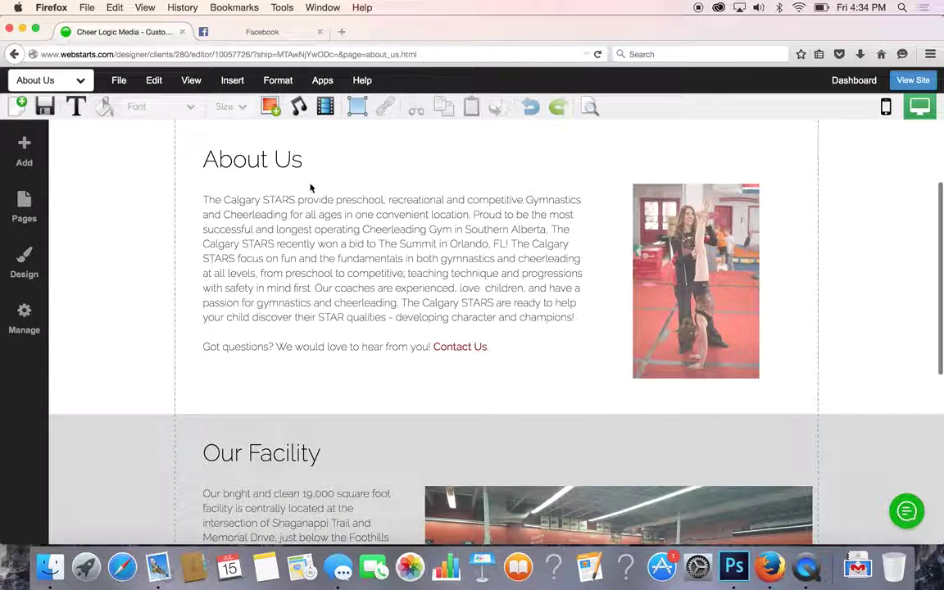
{"action": "left_click", "coordinate": [323, 164]}
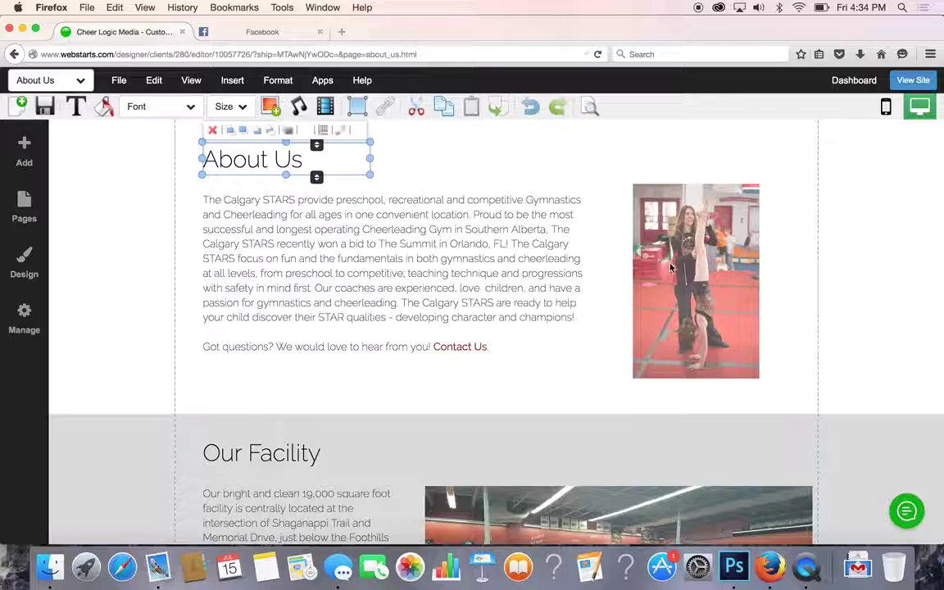
{"action": "left_click", "coordinate": [728, 282]}
{"action": "scroll", "coordinate": [852, 350], "scroll_direction": "down", "scroll_amount": 1}
{"action": "left_click", "coordinate": [852, 350]}
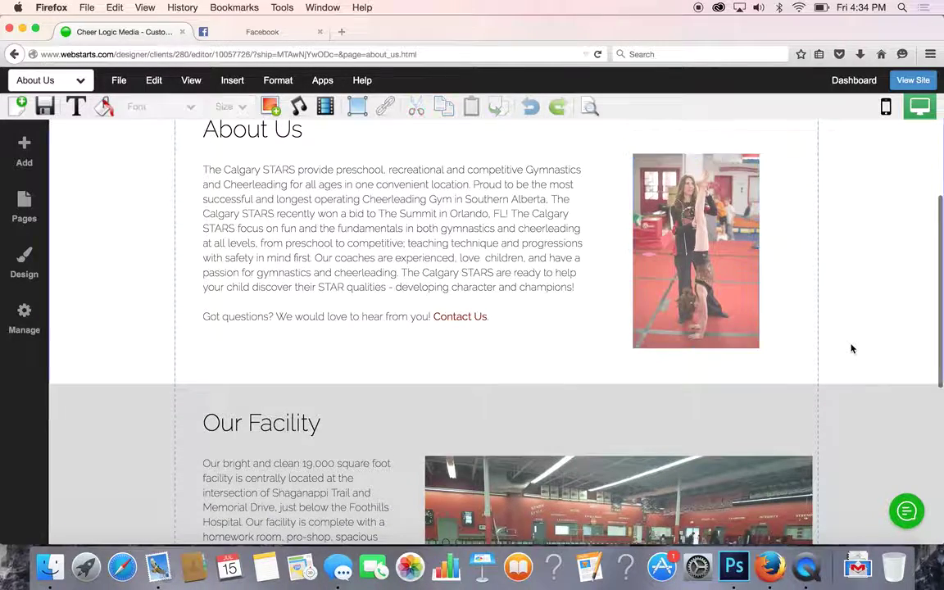
{"action": "scroll", "coordinate": [851, 349], "scroll_direction": "down", "scroll_amount": 3}
{"action": "left_click", "coordinate": [851, 347]}
{"action": "scroll", "coordinate": [853, 258], "scroll_direction": "down", "scroll_amount": 2}
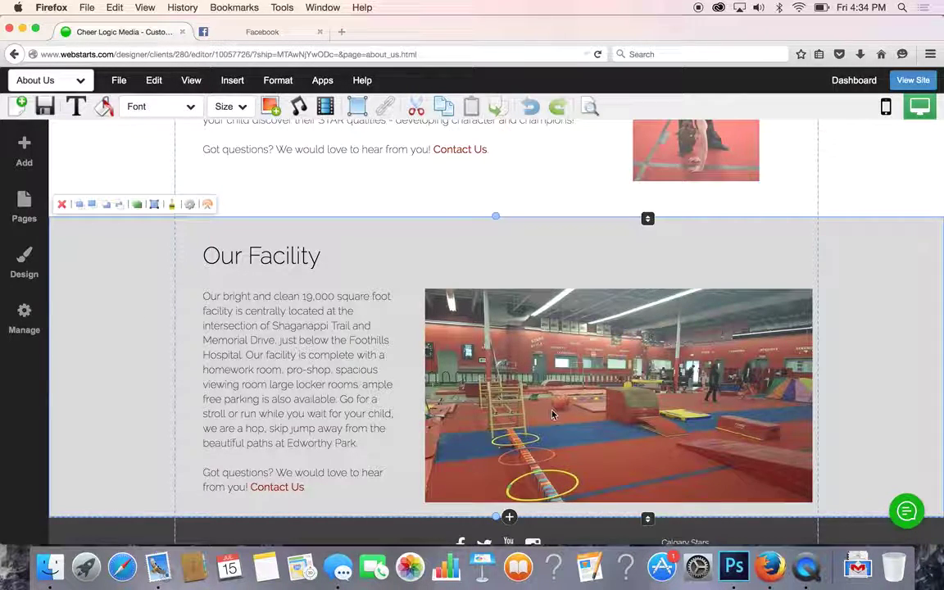
{"action": "left_click", "coordinate": [497, 369]}
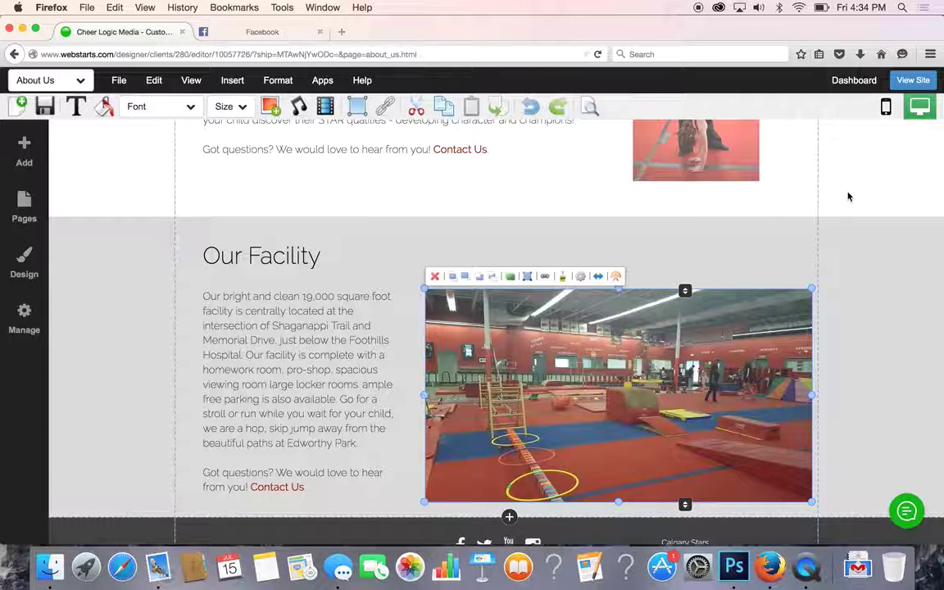
{"action": "scroll", "coordinate": [865, 214], "scroll_direction": "up", "scroll_amount": 3}
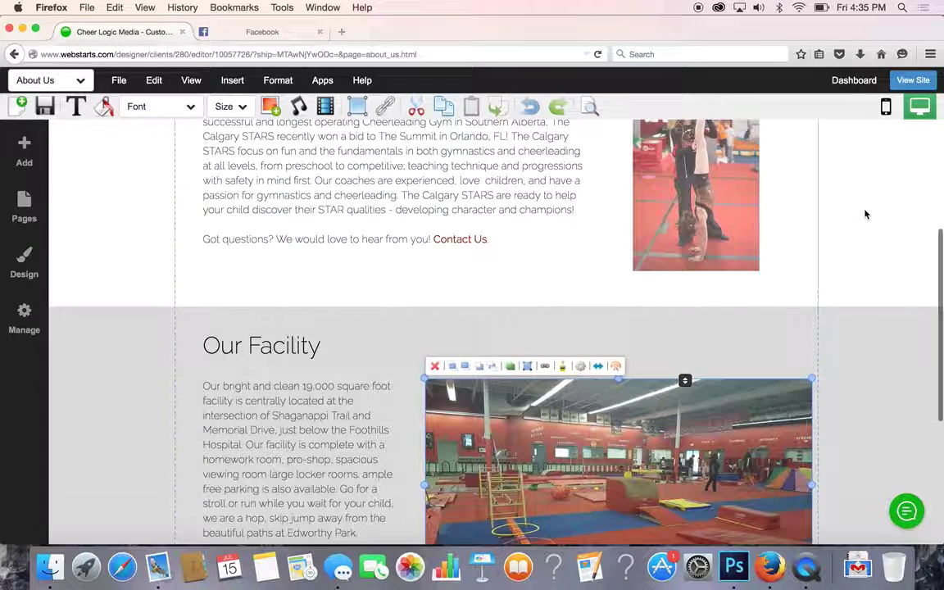
{"action": "scroll", "coordinate": [835, 154], "scroll_direction": "up", "scroll_amount": 2}
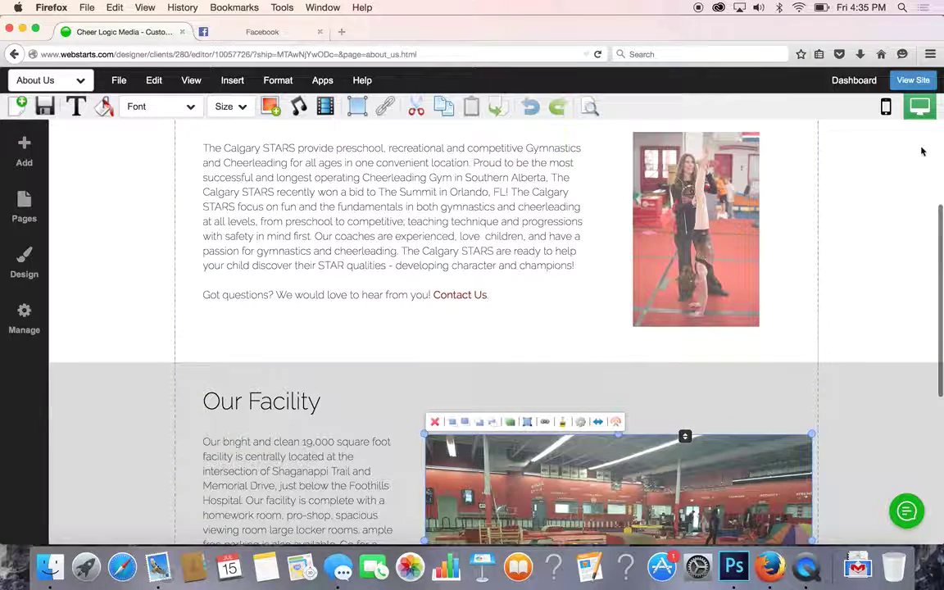
Switch the editor to the mobile view and look through the About Us page from its header to the coach photo.
{"action": "left_click", "coordinate": [886, 109]}
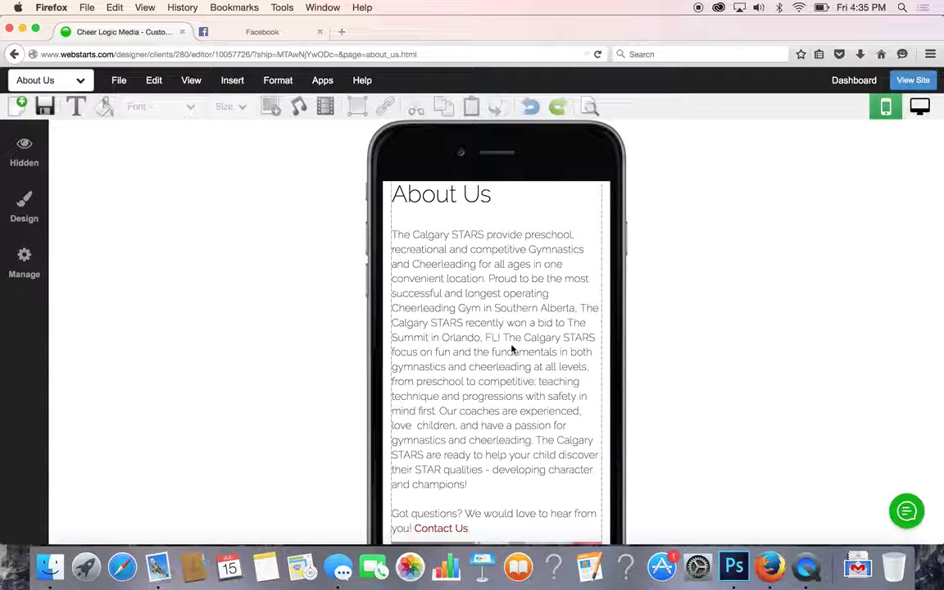
{"action": "scroll", "coordinate": [512, 348], "scroll_direction": "up", "scroll_amount": 5}
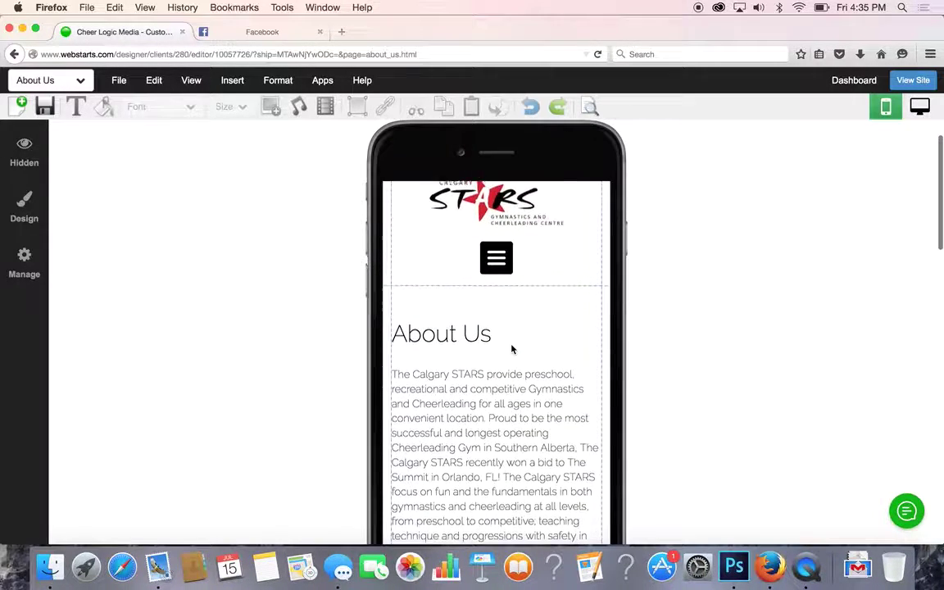
{"action": "scroll", "coordinate": [511, 348], "scroll_direction": "down", "scroll_amount": 5}
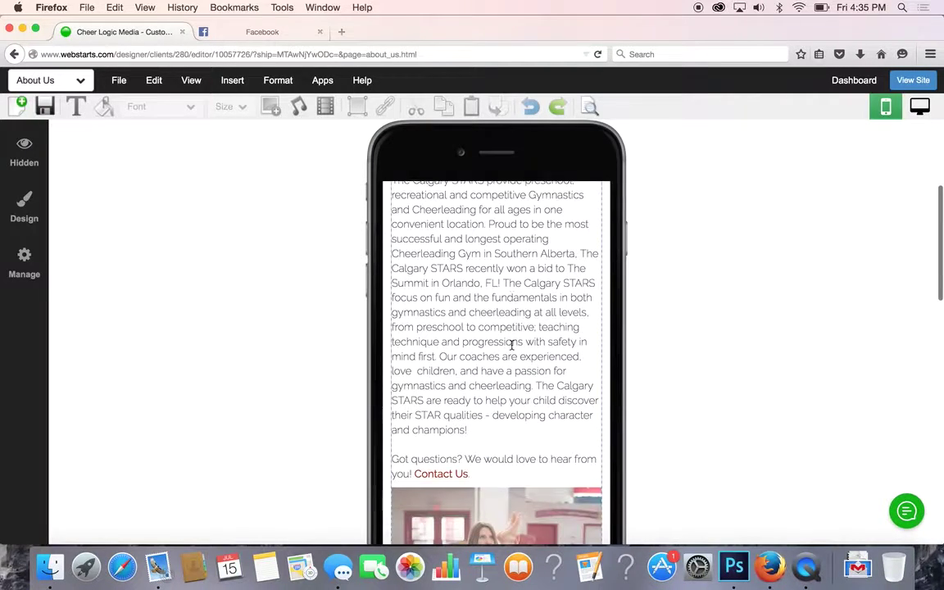
{"action": "scroll", "coordinate": [511, 345], "scroll_direction": "down", "scroll_amount": 5}
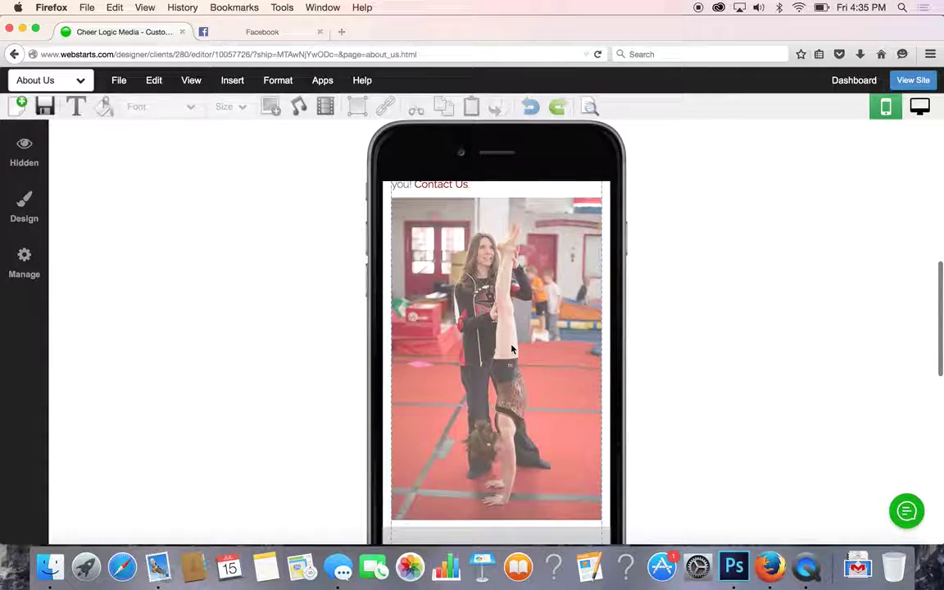
{"action": "scroll", "coordinate": [512, 349], "scroll_direction": "up", "scroll_amount": 5}
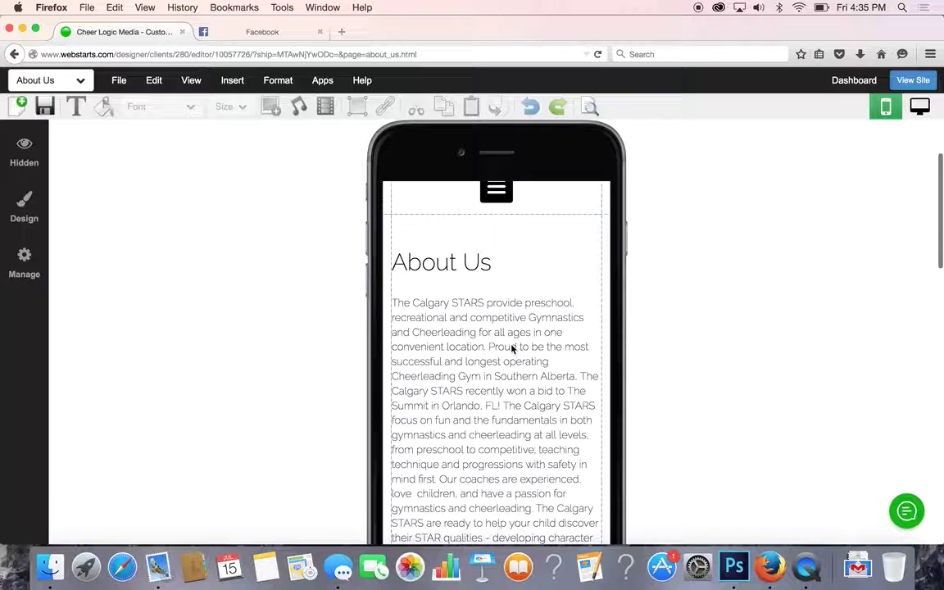
Examine the stacking order of the headings, paragraphs and photos in the mobile About Us and Our Facility sections.
{"action": "left_click", "coordinate": [469, 269]}
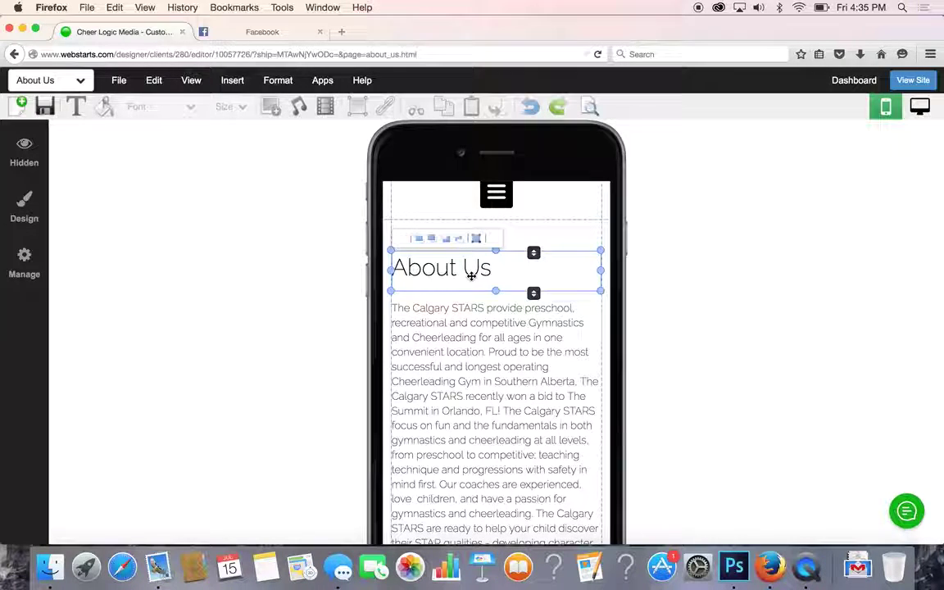
{"action": "left_click", "coordinate": [495, 365]}
{"action": "scroll", "coordinate": [649, 372], "scroll_direction": "down", "scroll_amount": 3}
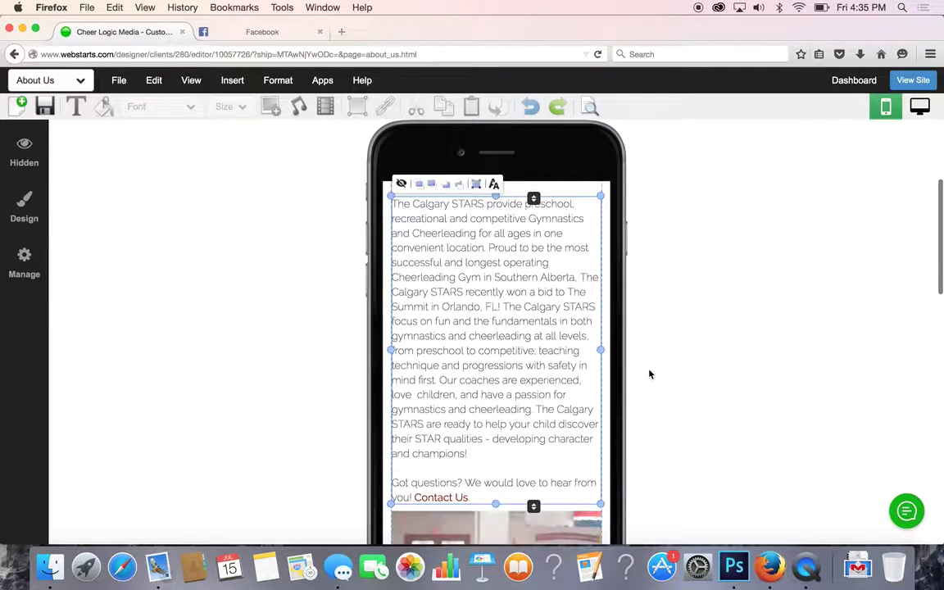
{"action": "scroll", "coordinate": [649, 373], "scroll_direction": "down", "scroll_amount": 3}
{"action": "left_click", "coordinate": [538, 385]}
{"action": "scroll", "coordinate": [676, 402], "scroll_direction": "down", "scroll_amount": 5}
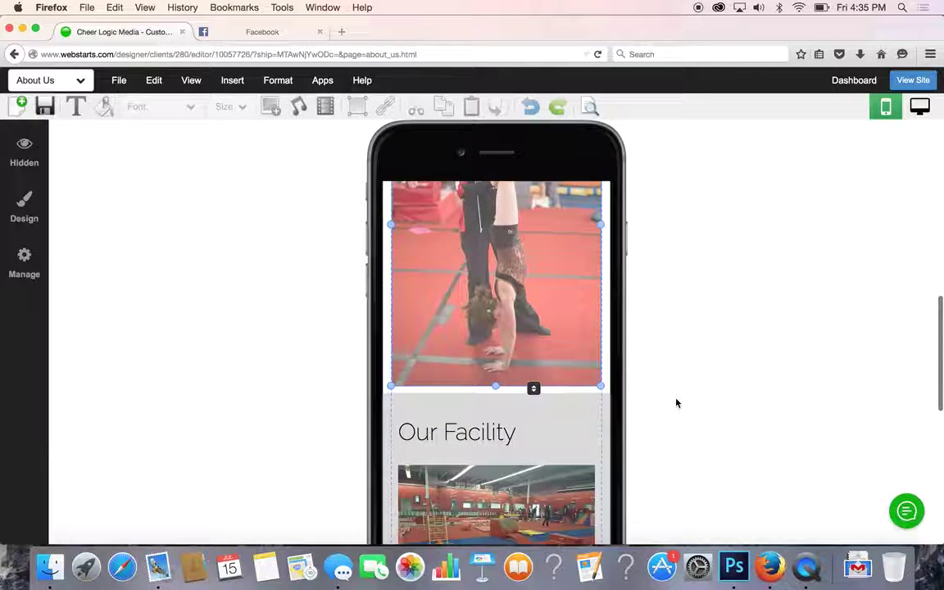
{"action": "scroll", "coordinate": [676, 403], "scroll_direction": "down", "scroll_amount": 2}
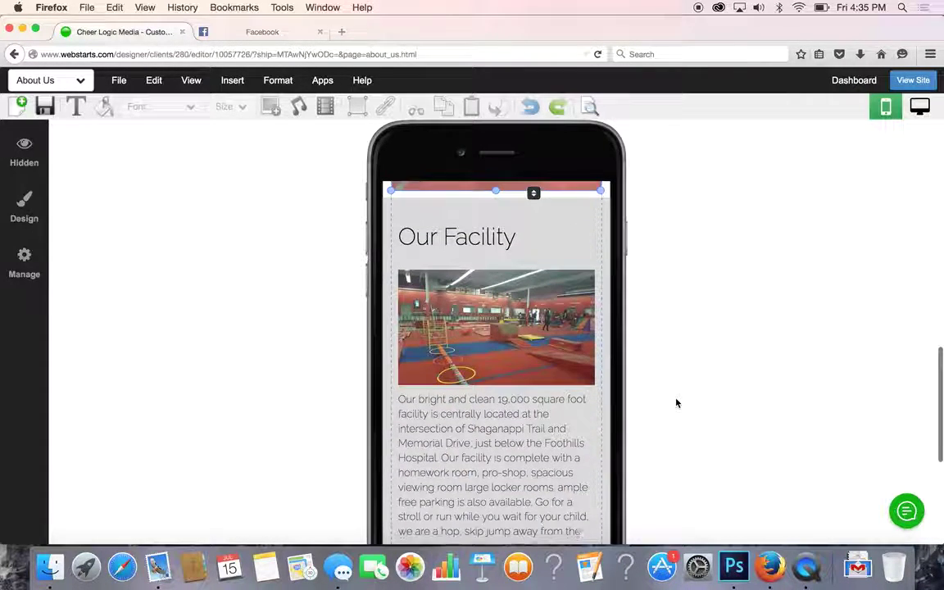
{"action": "left_click", "coordinate": [564, 223]}
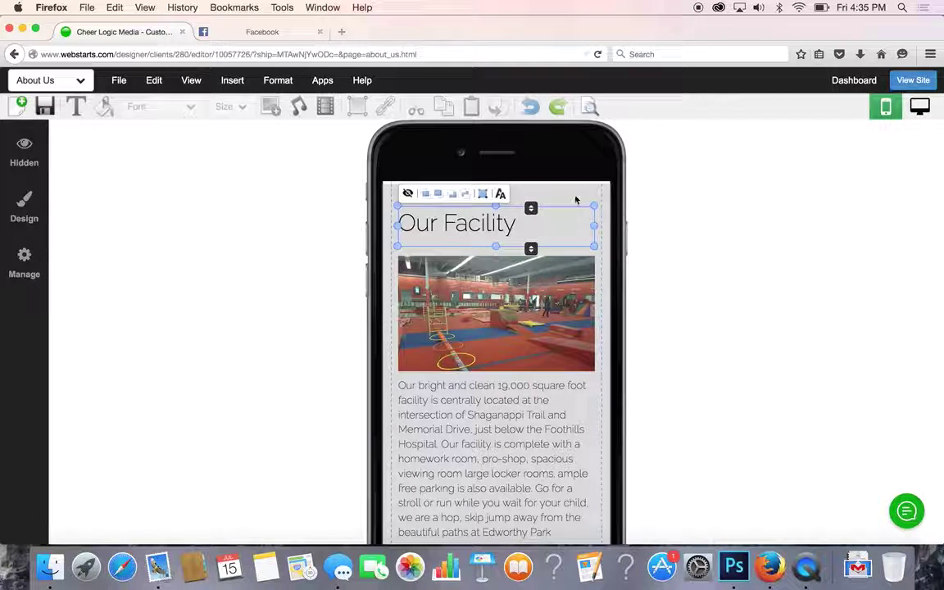
{"action": "left_click", "coordinate": [575, 198]}
{"action": "left_click", "coordinate": [502, 229]}
{"action": "left_click", "coordinate": [497, 306]}
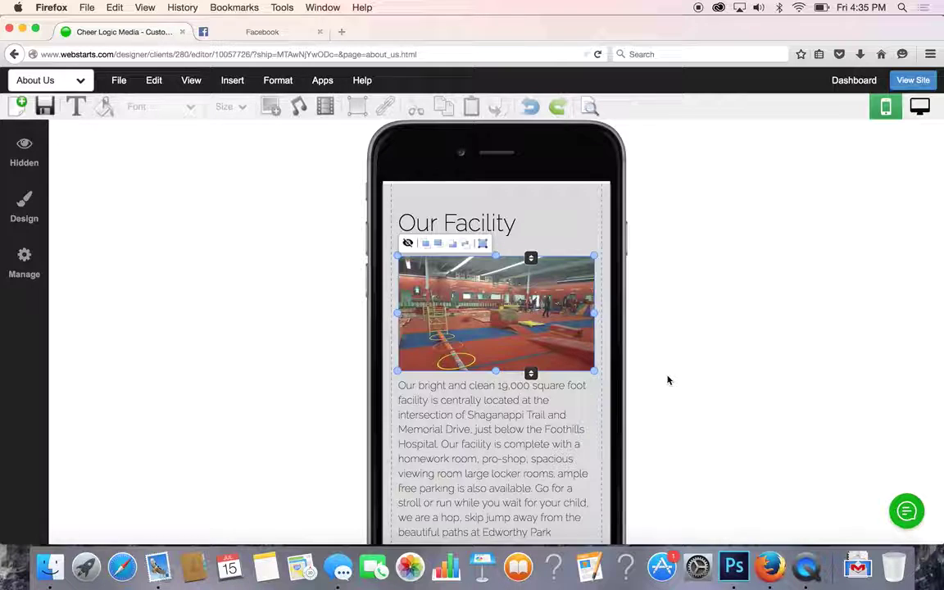
{"action": "scroll", "coordinate": [690, 392], "scroll_direction": "down", "scroll_amount": 3}
{"action": "left_click", "coordinate": [524, 379]}
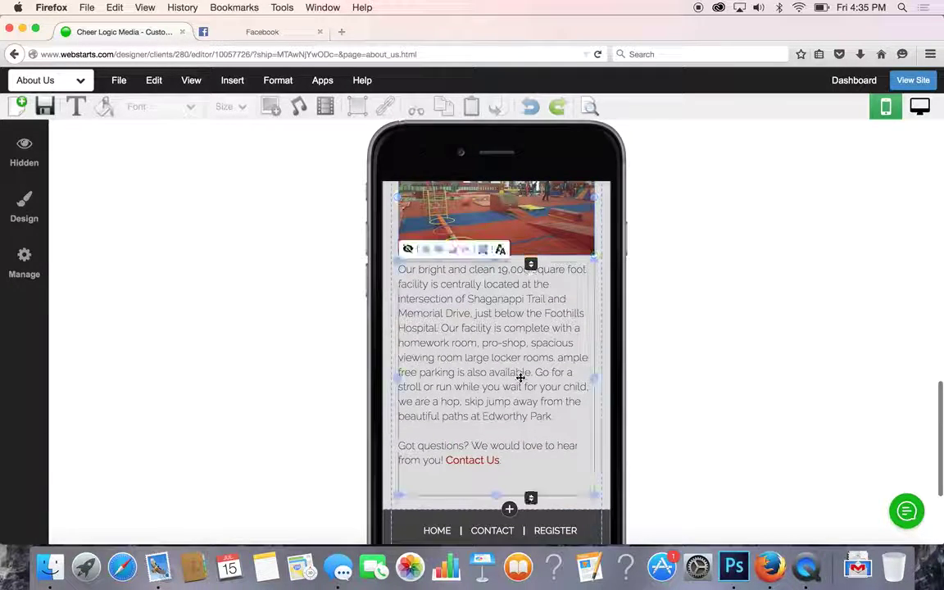
Compare the margins and spacing of the mobile About Us section with those of the Our Facility section.
{"action": "scroll", "coordinate": [711, 384], "scroll_direction": "up", "scroll_amount": 2}
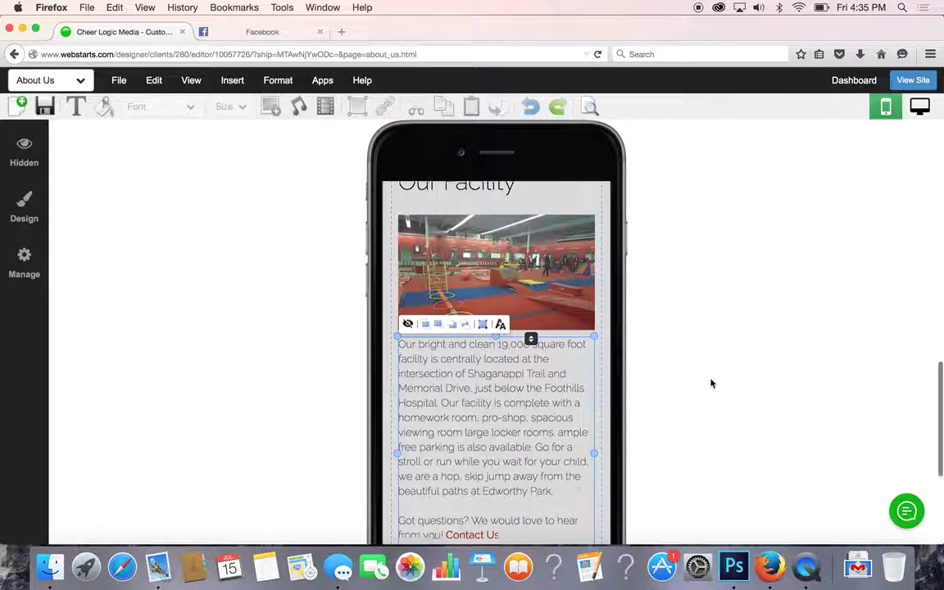
{"action": "scroll", "coordinate": [529, 348], "scroll_direction": "up", "scroll_amount": 4}
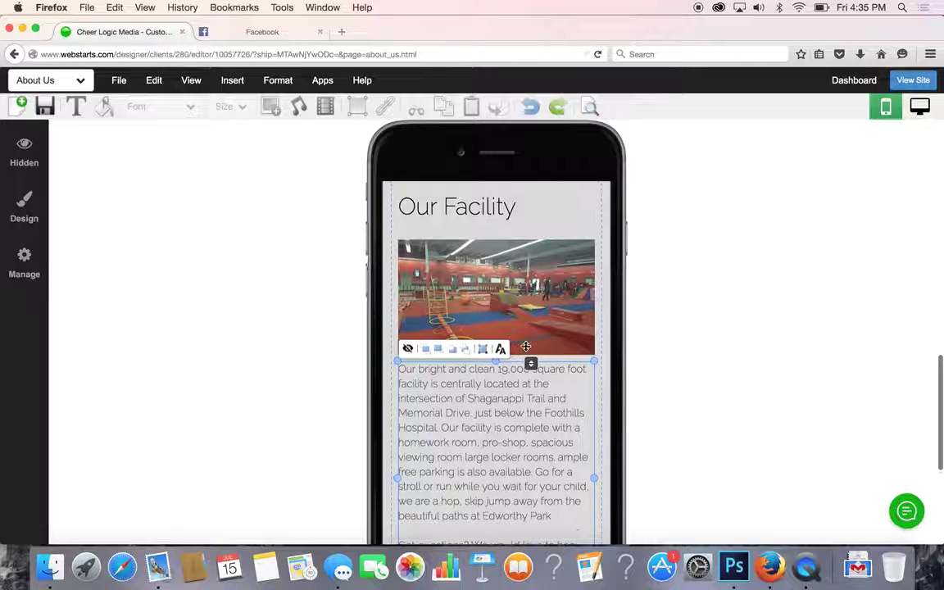
{"action": "scroll", "coordinate": [526, 351], "scroll_direction": "up", "scroll_amount": 6}
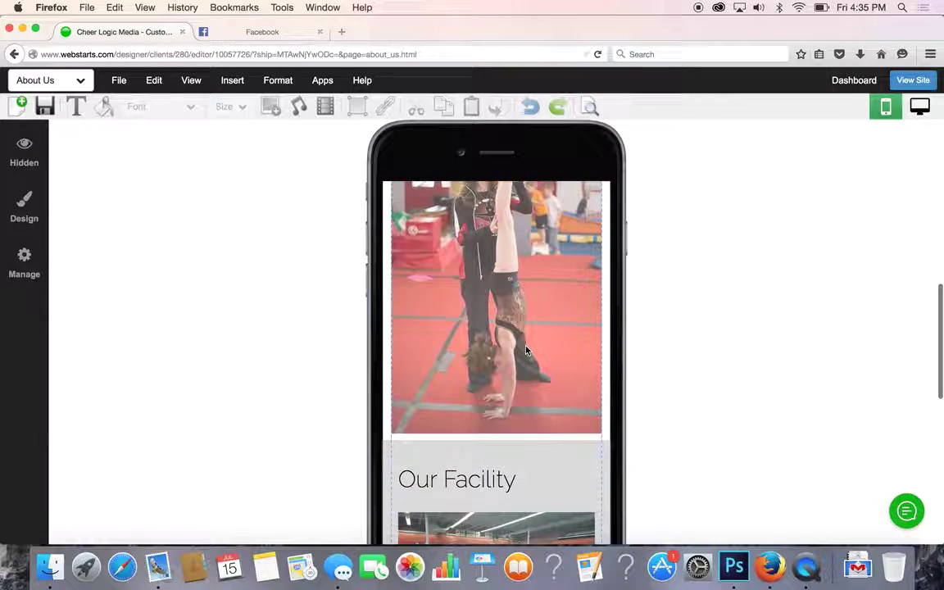
{"action": "scroll", "coordinate": [527, 351], "scroll_direction": "up", "scroll_amount": 7}
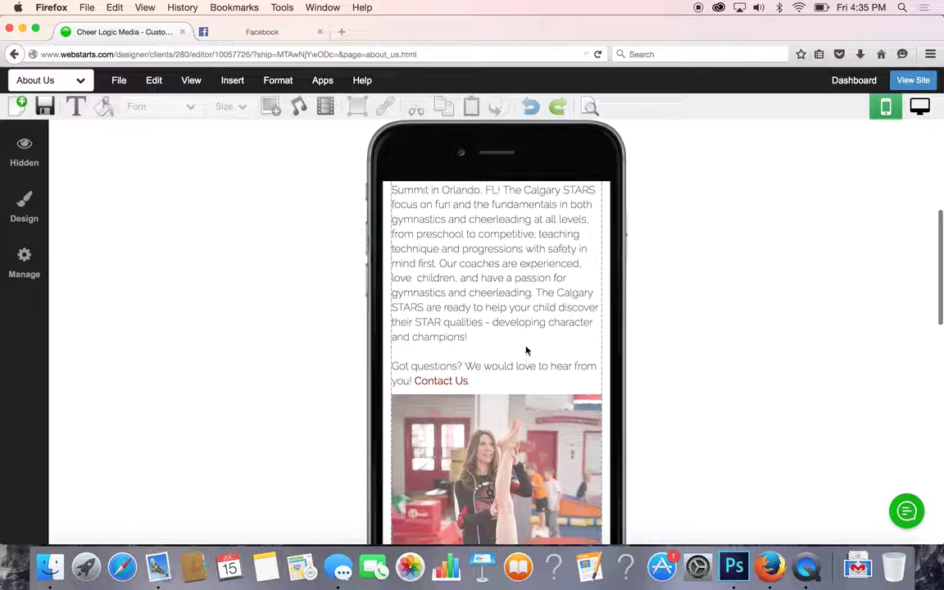
{"action": "scroll", "coordinate": [526, 350], "scroll_direction": "up", "scroll_amount": 1}
{"action": "scroll", "coordinate": [526, 351], "scroll_direction": "down", "scroll_amount": 2}
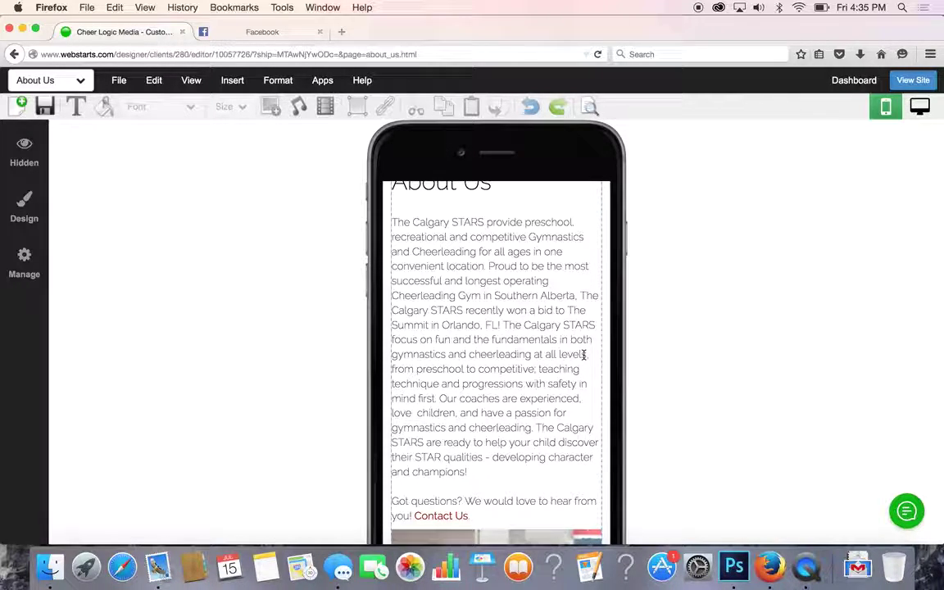
{"action": "scroll", "coordinate": [502, 355], "scroll_direction": "up", "scroll_amount": 2}
{"action": "scroll", "coordinate": [502, 357], "scroll_direction": "down", "scroll_amount": 6}
{"action": "scroll", "coordinate": [502, 357], "scroll_direction": "down", "scroll_amount": 10}
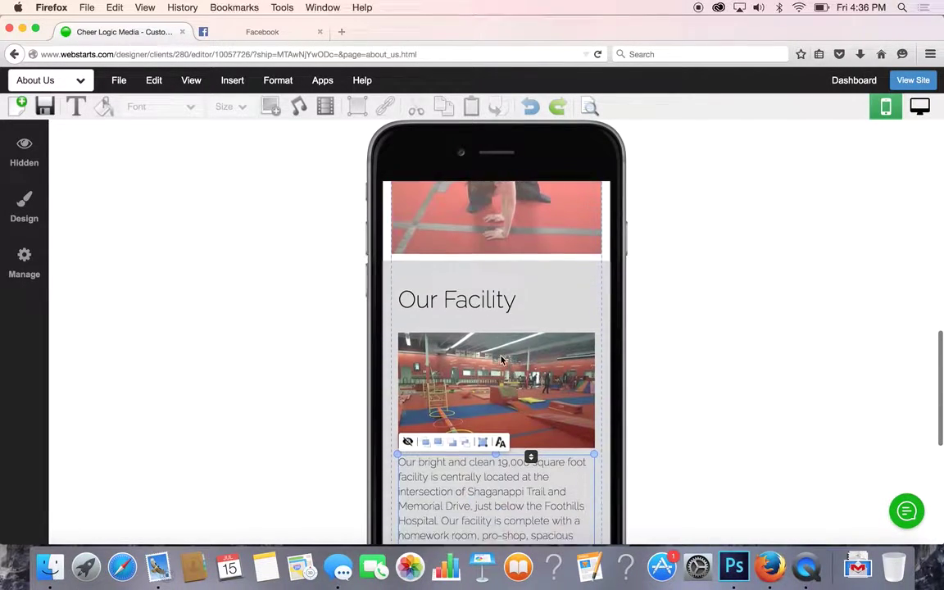
{"action": "scroll", "coordinate": [501, 355], "scroll_direction": "up", "scroll_amount": 3}
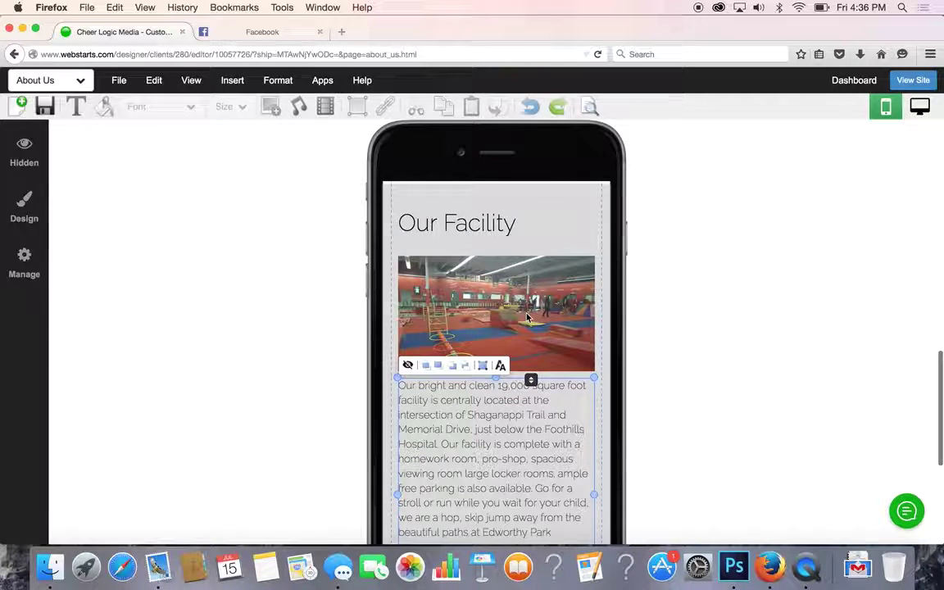
{"action": "scroll", "coordinate": [498, 442], "scroll_direction": "down", "scroll_amount": 4}
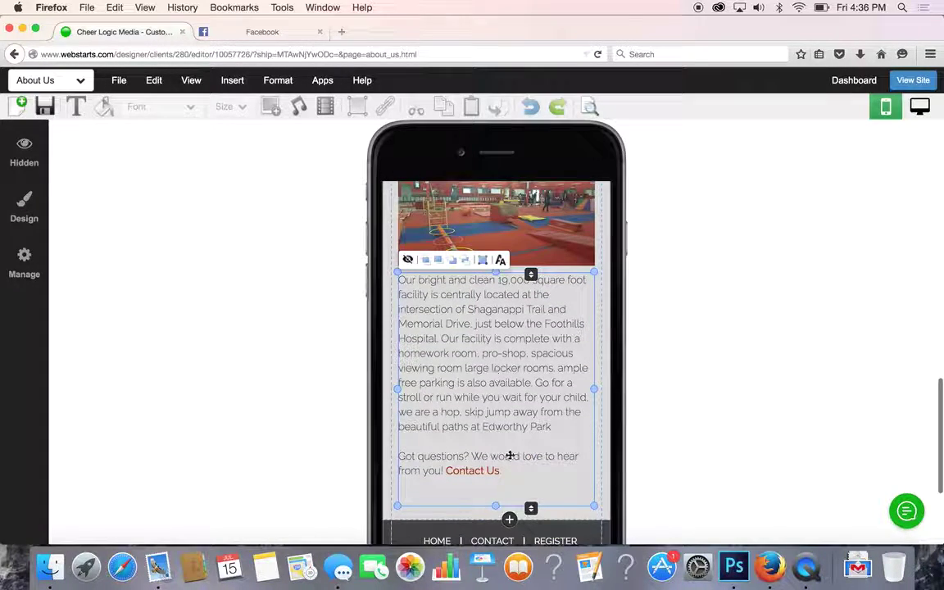
{"action": "scroll", "coordinate": [538, 404], "scroll_direction": "up", "scroll_amount": 2}
{"action": "scroll", "coordinate": [534, 405], "scroll_direction": "down", "scroll_amount": 10}
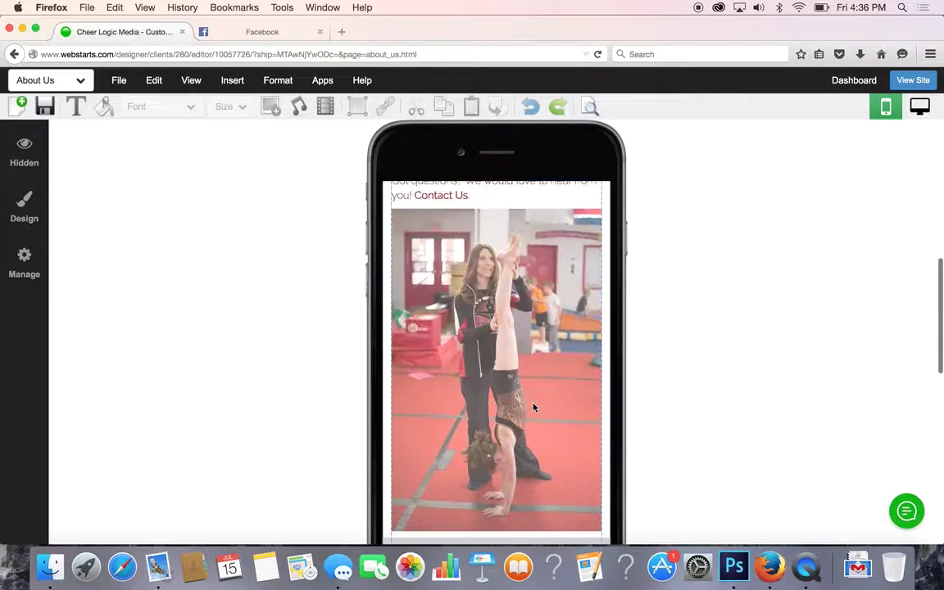
{"action": "scroll", "coordinate": [534, 407], "scroll_direction": "up", "scroll_amount": 3}
{"action": "scroll", "coordinate": [534, 407], "scroll_direction": "up", "scroll_amount": 7}
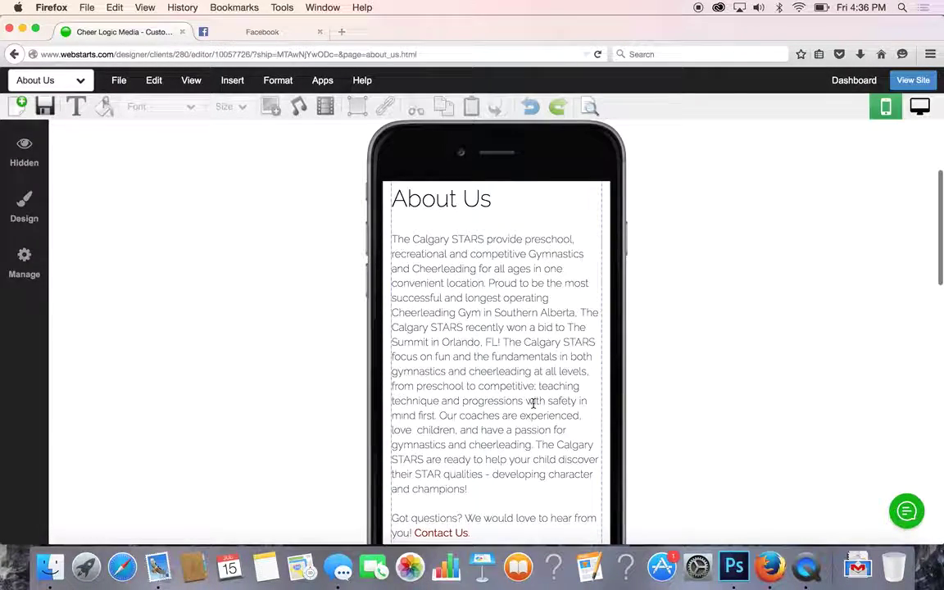
Move the About Us heading up beneath the header with a small left indent, and narrow its box to fit inside the right margin guide.
{"action": "left_click", "coordinate": [427, 262]}
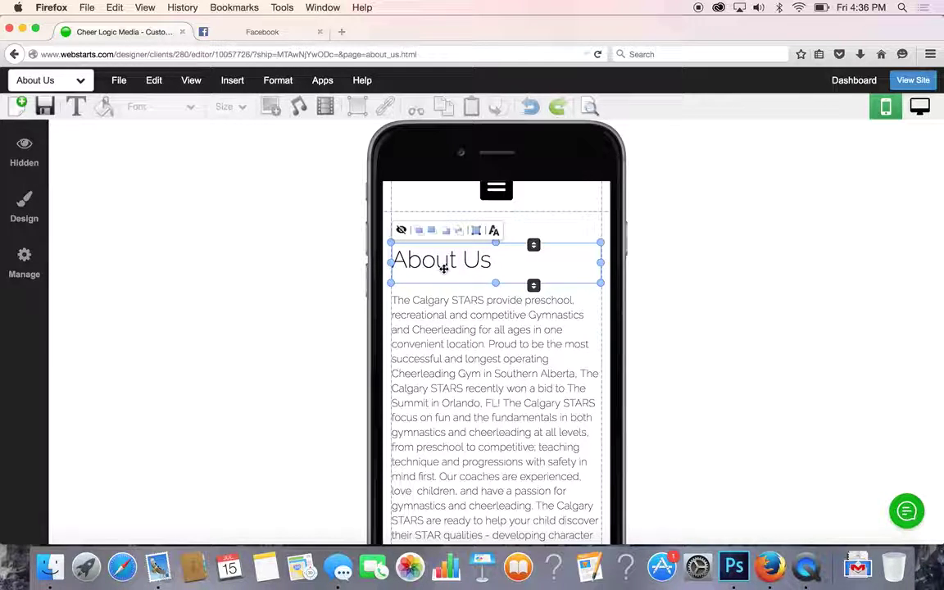
{"action": "left_click_drag", "start_coordinate": [444, 268], "coordinate": [450, 244]}
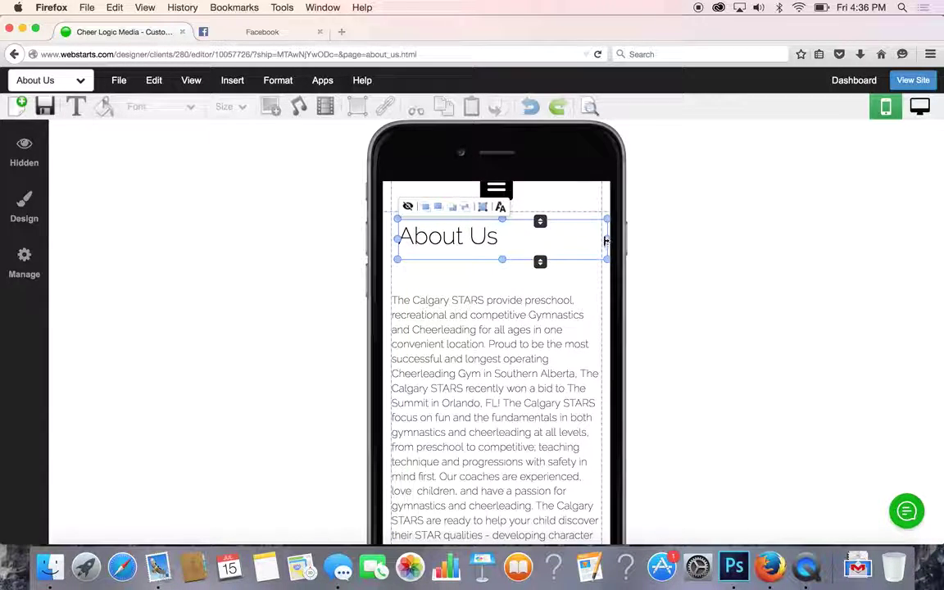
{"action": "mouse_move", "coordinate": [606, 240]}
{"action": "left_mouse_down"}
{"action": "mouse_move", "coordinate": [586, 245]}
{"action": "mouse_move", "coordinate": [599, 245]}
{"action": "left_mouse_up"}
Move the About Us paragraph directly below its heading, aligned with the heading's left edge, and narrow it to fit inside the right margin guide.
{"action": "left_click_drag", "start_coordinate": [431, 345], "coordinate": [432, 310]}
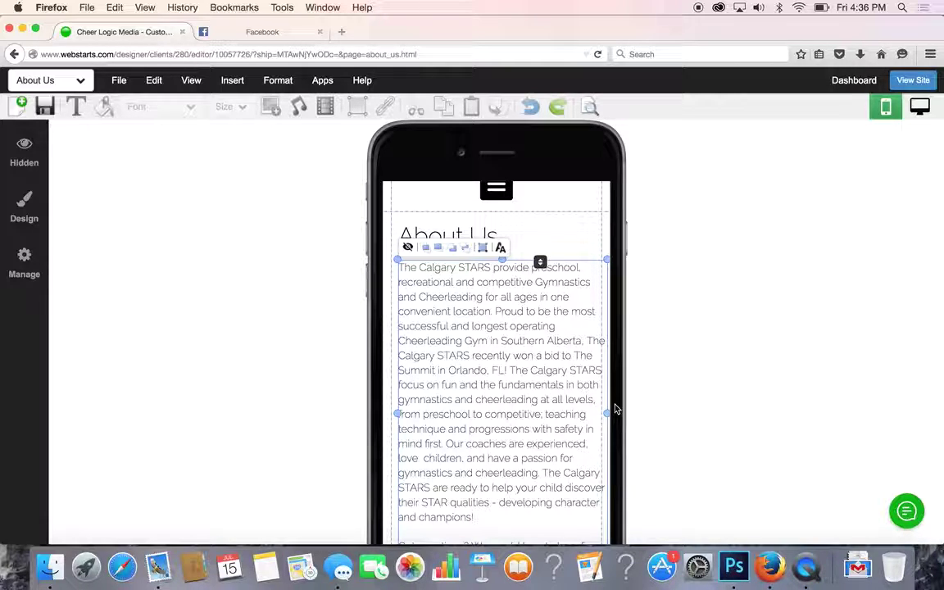
{"action": "left_click_drag", "start_coordinate": [607, 414], "coordinate": [599, 414]}
{"action": "left_click", "coordinate": [662, 429]}
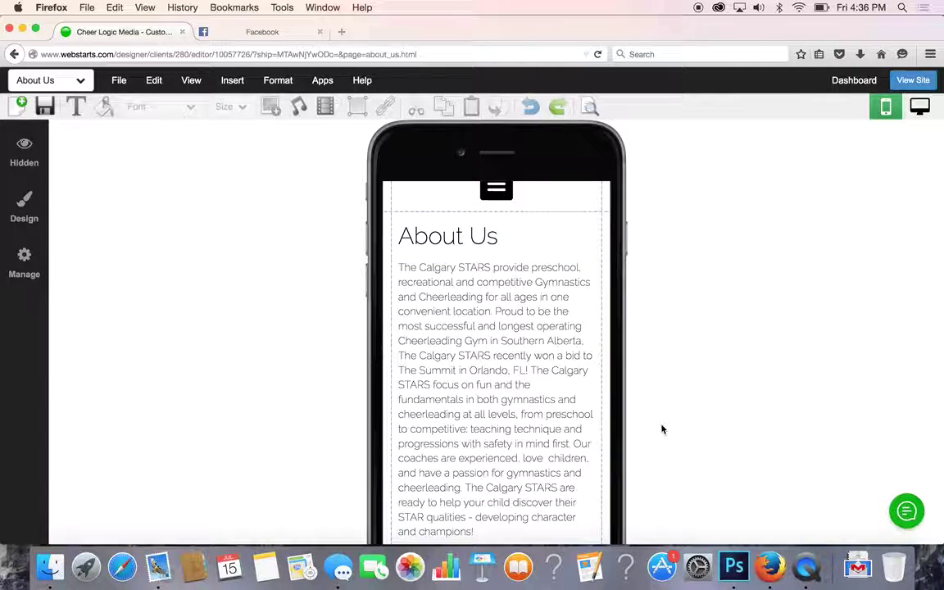
Move the About Us paragraph down to open a space between it and its heading.
{"action": "left_click", "coordinate": [476, 337]}
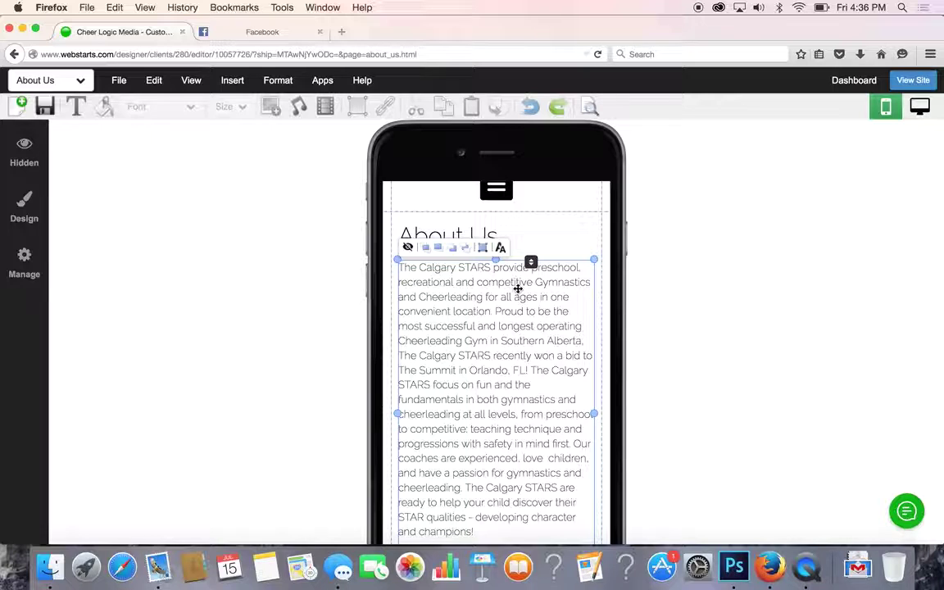
{"action": "left_click_drag", "start_coordinate": [516, 293], "coordinate": [514, 473]}
{"action": "scroll", "coordinate": [514, 473], "scroll_direction": "down", "scroll_amount": 5}
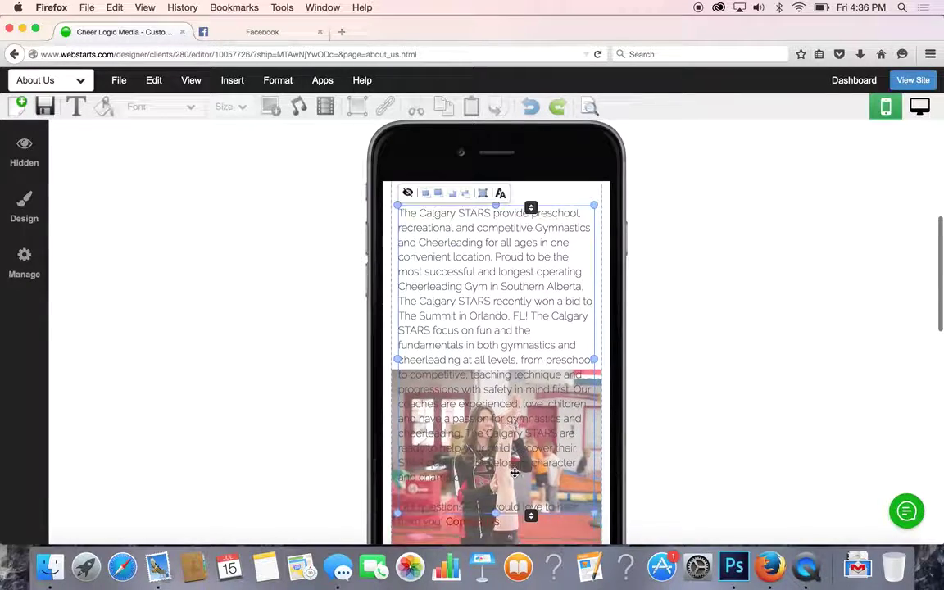
Move the coach photo up beneath the About Us heading, aligned with the heading's left edge, and narrow it to fit inside the right margin guide.
{"action": "scroll", "coordinate": [515, 472], "scroll_direction": "down", "scroll_amount": 1}
{"action": "left_click", "coordinate": [518, 512]}
{"action": "left_click_drag", "start_coordinate": [519, 512], "coordinate": [525, 227]}
{"action": "scroll", "coordinate": [525, 227], "scroll_direction": "up", "scroll_amount": 4}
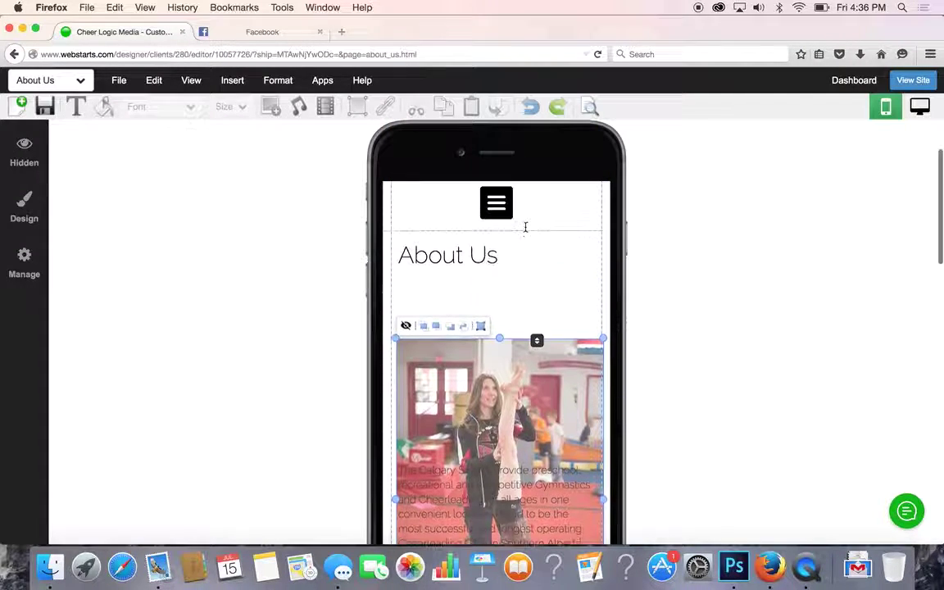
{"action": "left_click_drag", "start_coordinate": [489, 380], "coordinate": [491, 317]}
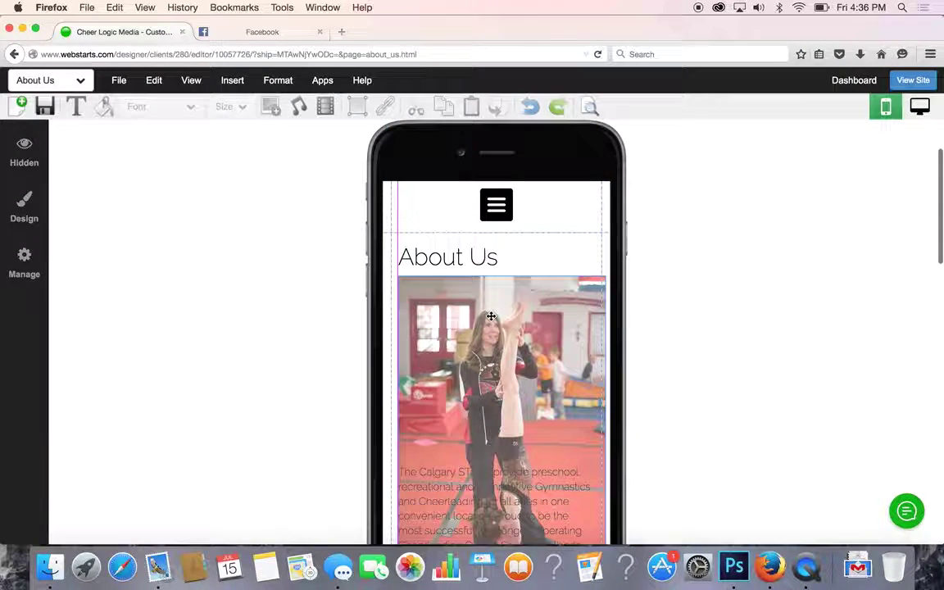
{"action": "left_click_drag", "start_coordinate": [607, 438], "coordinate": [596, 437]}
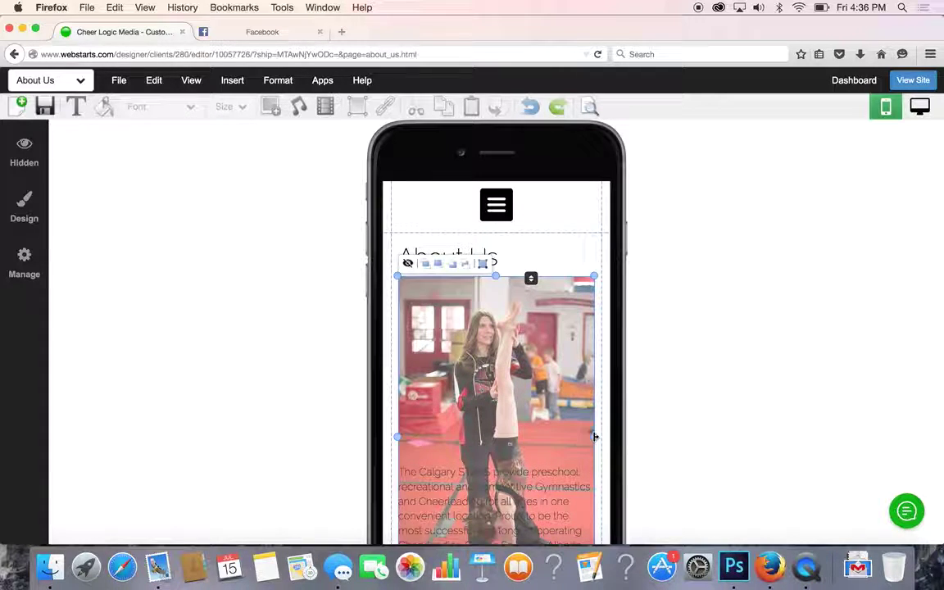
Reduce the height of the coach photo in the About Us section by raising its lower edge.
{"action": "scroll", "coordinate": [666, 442], "scroll_direction": "down", "scroll_amount": 3}
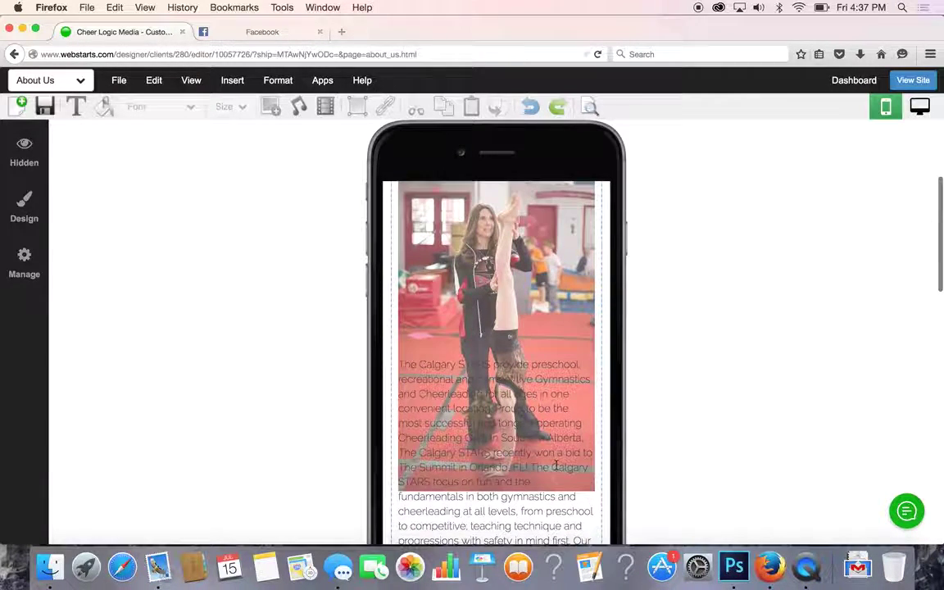
{"action": "left_click", "coordinate": [540, 240]}
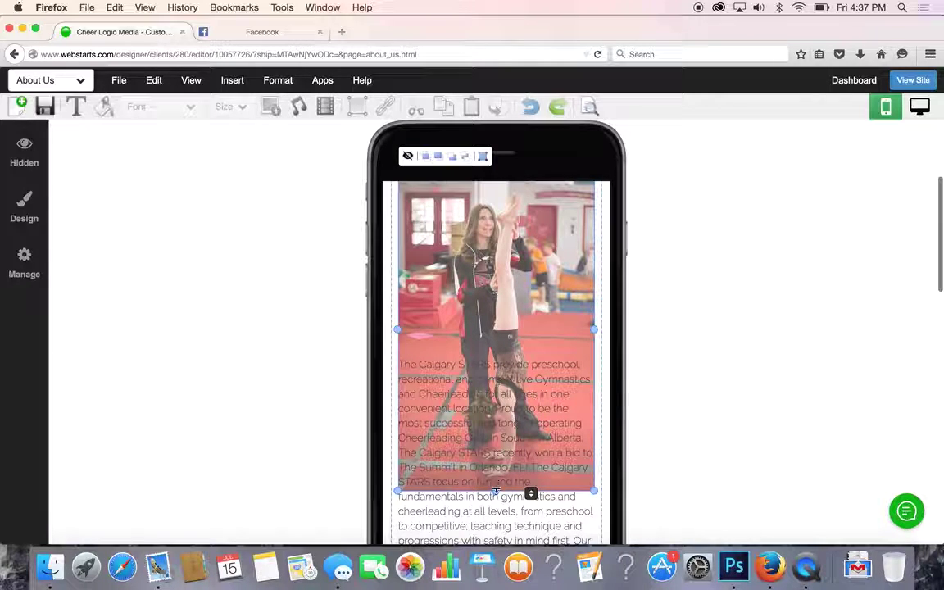
{"action": "mouse_move", "coordinate": [495, 490]}
{"action": "left_mouse_down"}
{"action": "mouse_move", "coordinate": [484, 450]}
{"action": "mouse_move", "coordinate": [495, 503]}
{"action": "left_mouse_up"}
{"action": "left_click", "coordinate": [681, 483]}
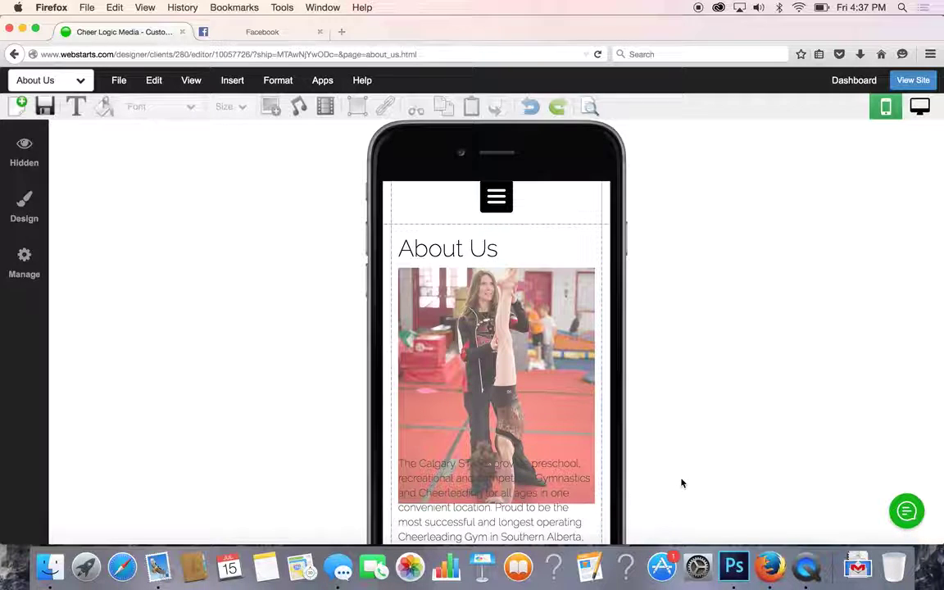
Move the About Us paragraph down so it starts just below the coach photo without overlapping it.
{"action": "scroll", "coordinate": [681, 483], "scroll_direction": "down", "scroll_amount": 2}
{"action": "scroll", "coordinate": [681, 483], "scroll_direction": "down", "scroll_amount": 2}
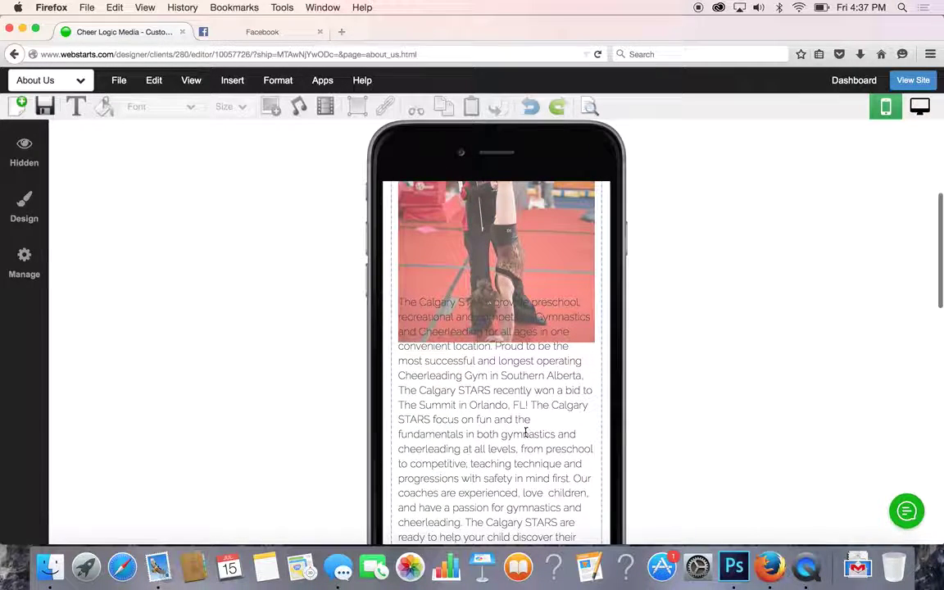
{"action": "left_click", "coordinate": [479, 392]}
{"action": "left_click_drag", "start_coordinate": [479, 392], "coordinate": [478, 447]}
{"action": "left_click", "coordinate": [710, 462]}
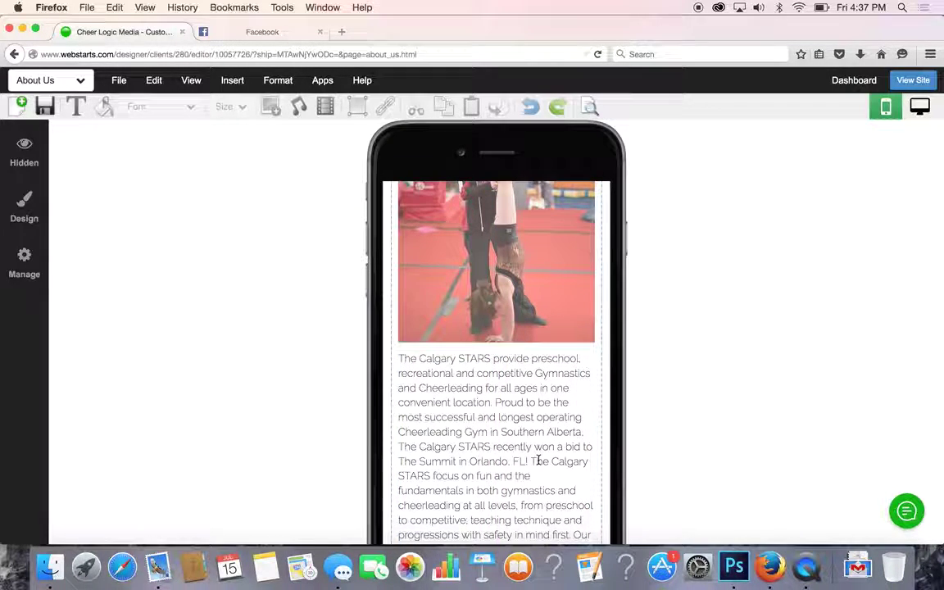
Pull the grey Our Facility section and everything below it up to just beneath the About Us paragraph's Contact Us line.
{"action": "scroll", "coordinate": [538, 464], "scroll_direction": "down", "scroll_amount": 4}
{"action": "scroll", "coordinate": [539, 464], "scroll_direction": "down", "scroll_amount": 5}
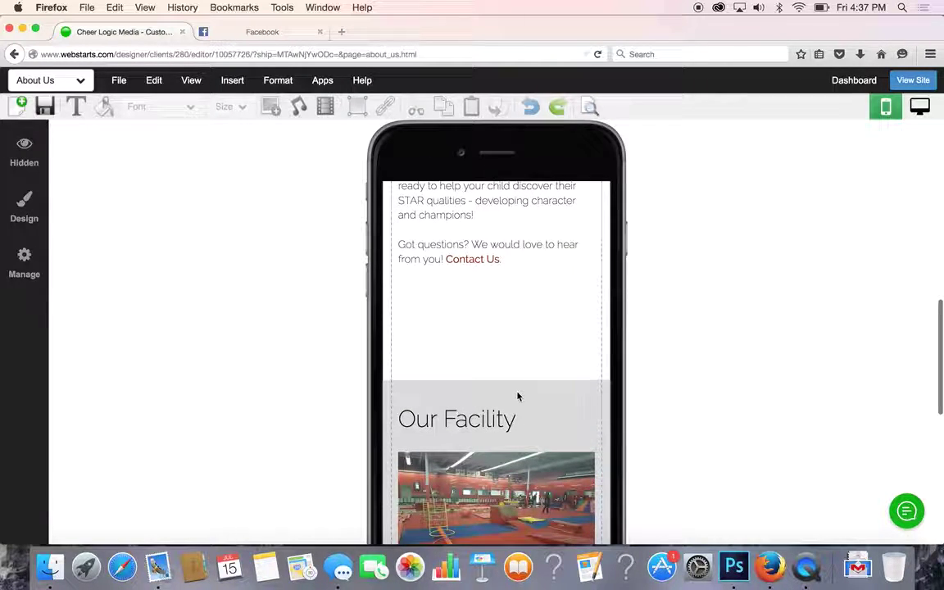
{"action": "mouse_move", "coordinate": [548, 390]}
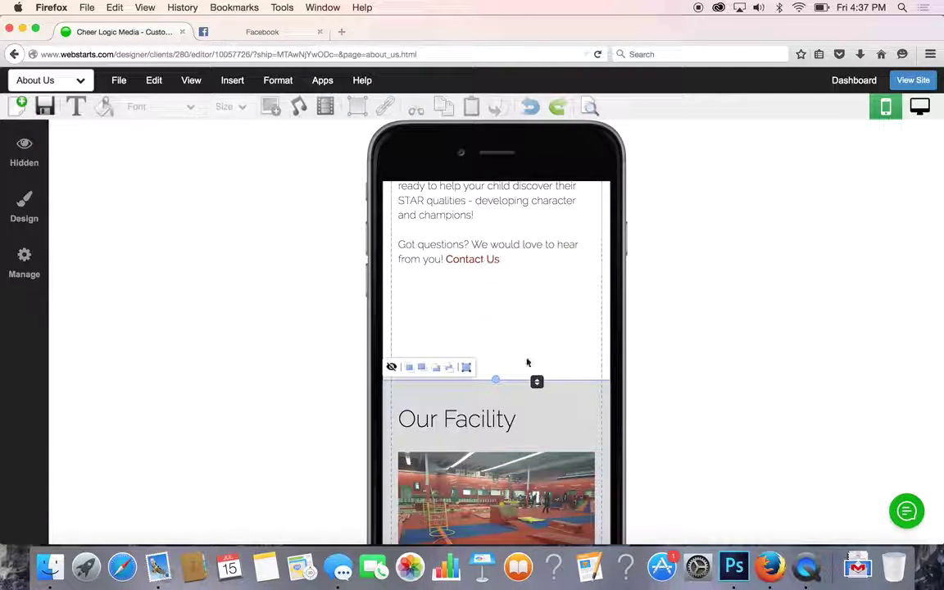
{"action": "left_click_drag", "start_coordinate": [537, 382], "coordinate": [536, 300]}
{"action": "left_click_drag", "start_coordinate": [536, 294], "coordinate": [536, 290]}
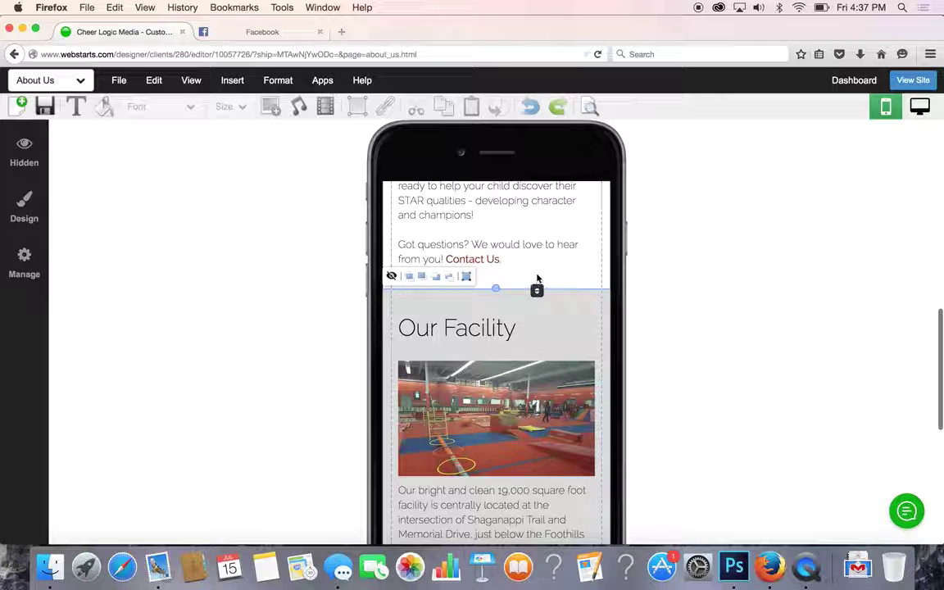
Move the facility photo slightly up, closer to the Our Facility heading.
{"action": "left_click", "coordinate": [474, 373]}
{"action": "left_click_drag", "start_coordinate": [468, 387], "coordinate": [466, 377]}
{"action": "left_click", "coordinate": [732, 459]}
Review the spacing and alignment of the text and photos across the mobile Our Facility and About Us sections.
{"action": "scroll", "coordinate": [732, 462], "scroll_direction": "down", "scroll_amount": 3}
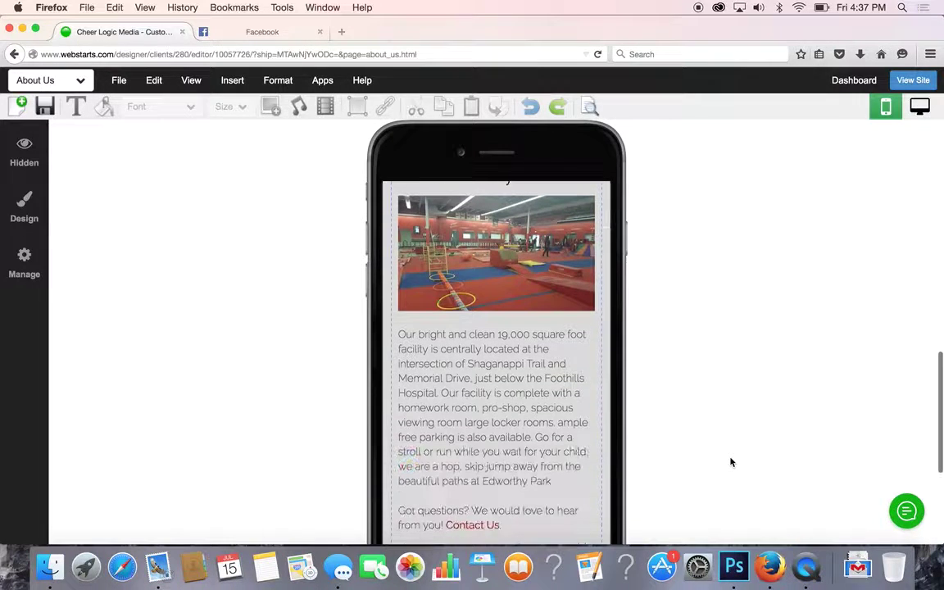
{"action": "left_click", "coordinate": [514, 439]}
{"action": "left_click", "coordinate": [744, 446]}
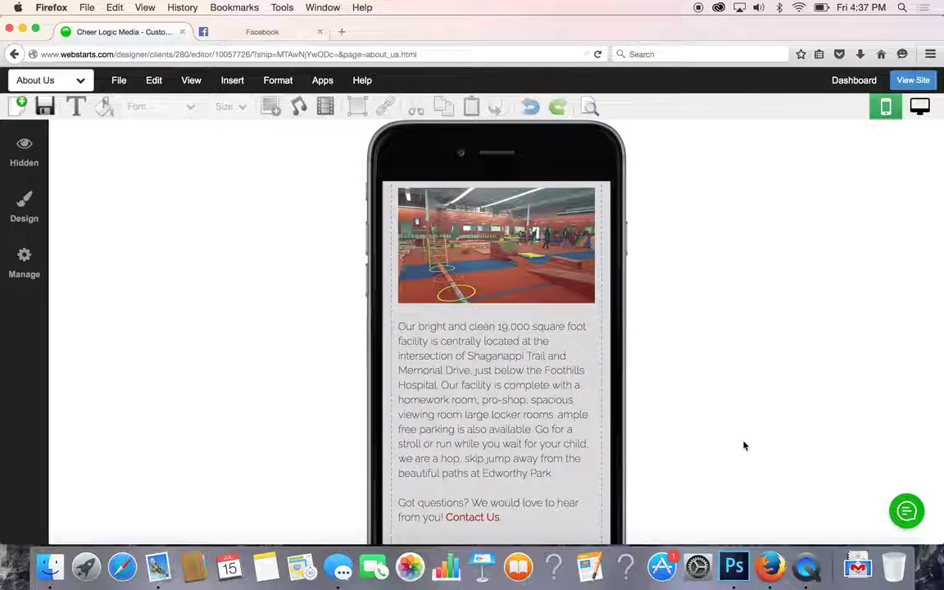
{"action": "scroll", "coordinate": [688, 375], "scroll_direction": "up", "scroll_amount": 2}
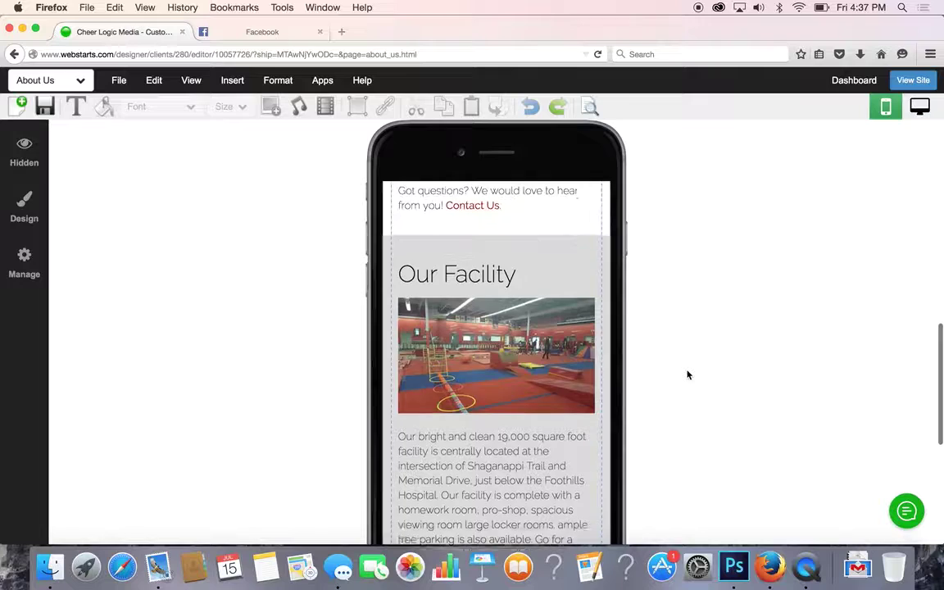
{"action": "scroll", "coordinate": [688, 374], "scroll_direction": "up", "scroll_amount": 5}
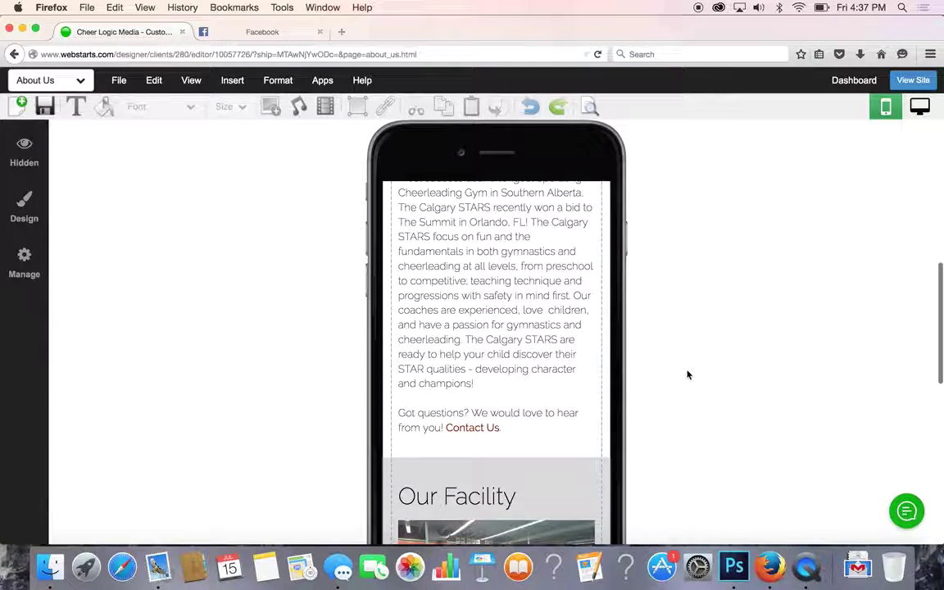
{"action": "scroll", "coordinate": [688, 375], "scroll_direction": "up", "scroll_amount": 4}
{"action": "scroll", "coordinate": [688, 375], "scroll_direction": "up", "scroll_amount": 5}
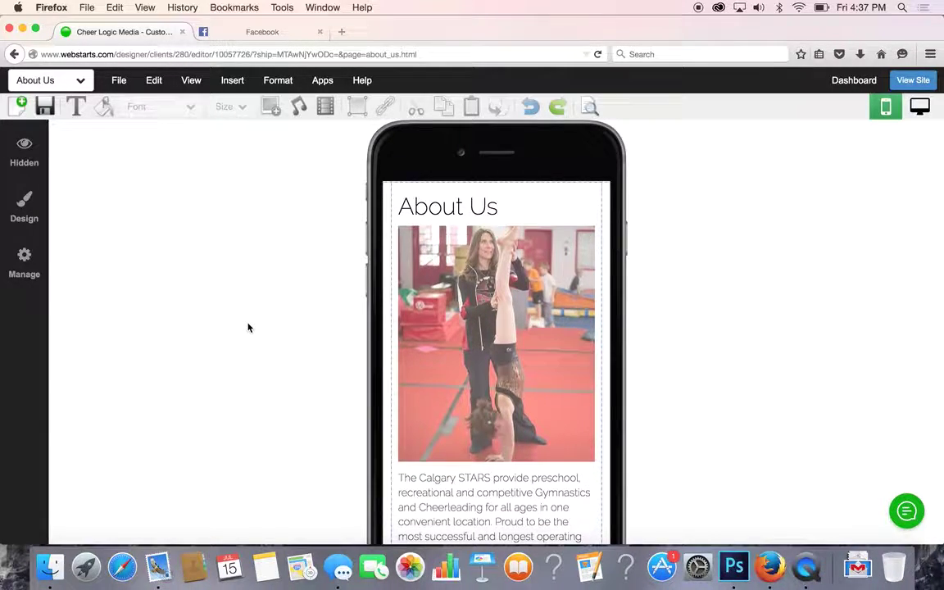
{"action": "scroll", "coordinate": [249, 327], "scroll_direction": "up", "scroll_amount": 3}
{"action": "scroll", "coordinate": [312, 330], "scroll_direction": "down", "scroll_amount": 1}
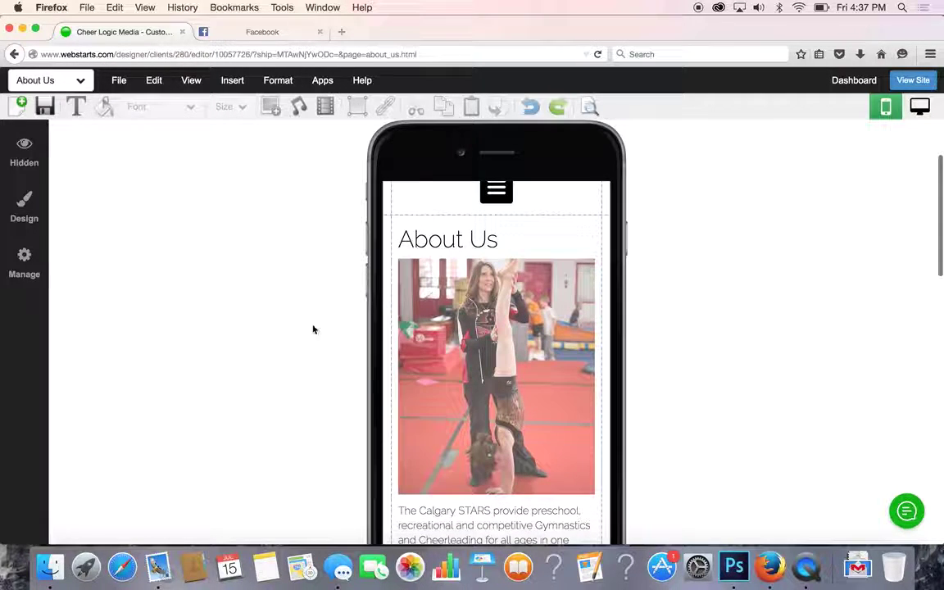
Hide the coach photo in the mobile view and move the About Us paragraph up directly beneath its heading.
{"action": "left_click", "coordinate": [458, 350]}
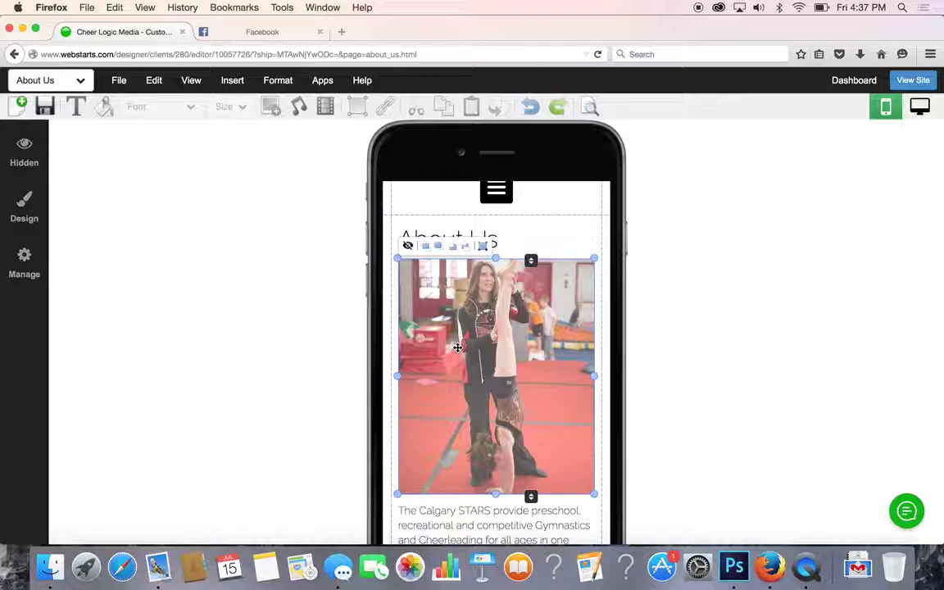
{"action": "left_click", "coordinate": [408, 248]}
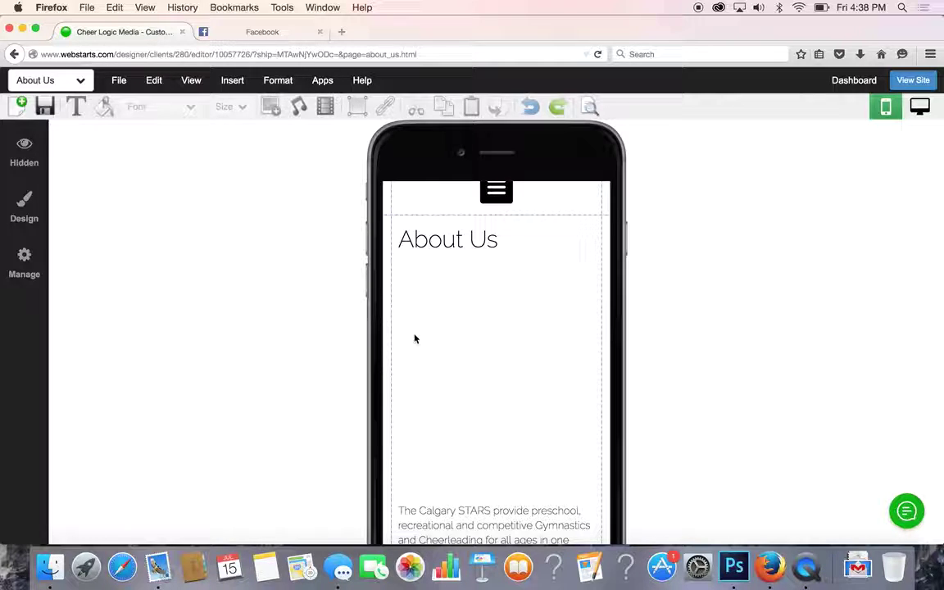
{"action": "left_click", "coordinate": [507, 522]}
{"action": "left_click_drag", "start_coordinate": [532, 506], "coordinate": [507, 293]}
{"action": "left_click", "coordinate": [486, 417]}
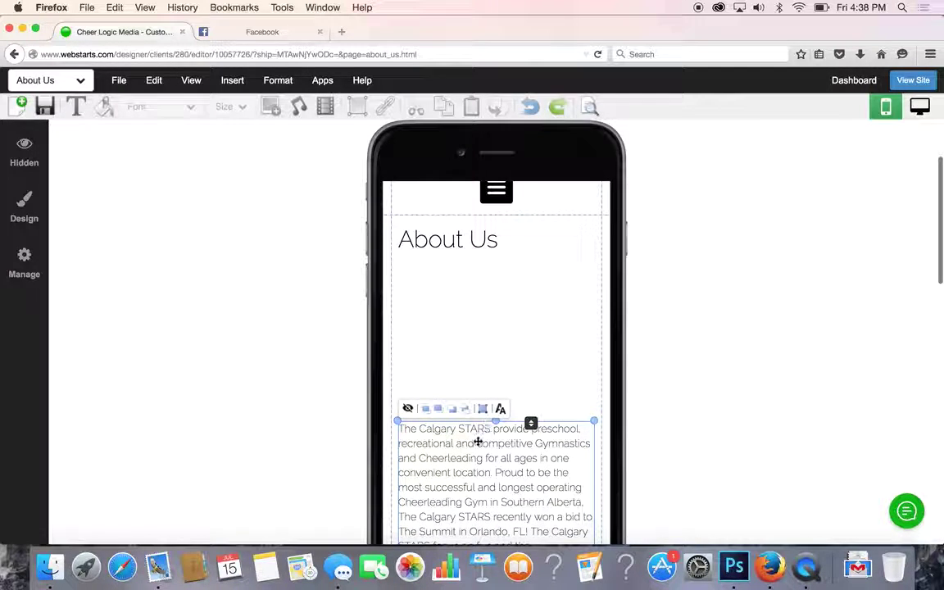
{"action": "left_click_drag", "start_coordinate": [476, 432], "coordinate": [477, 283]}
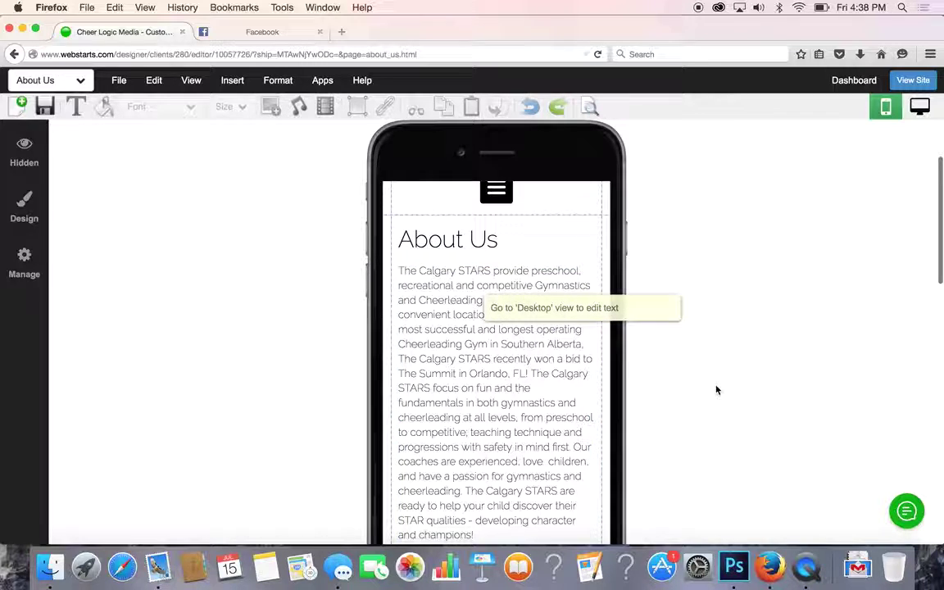
Hide the facility photo in the mobile Our Facility section.
{"action": "scroll", "coordinate": [717, 390], "scroll_direction": "down", "scroll_amount": 10}
{"action": "scroll", "coordinate": [716, 390], "scroll_direction": "down", "scroll_amount": 2}
{"action": "left_click", "coordinate": [518, 423]}
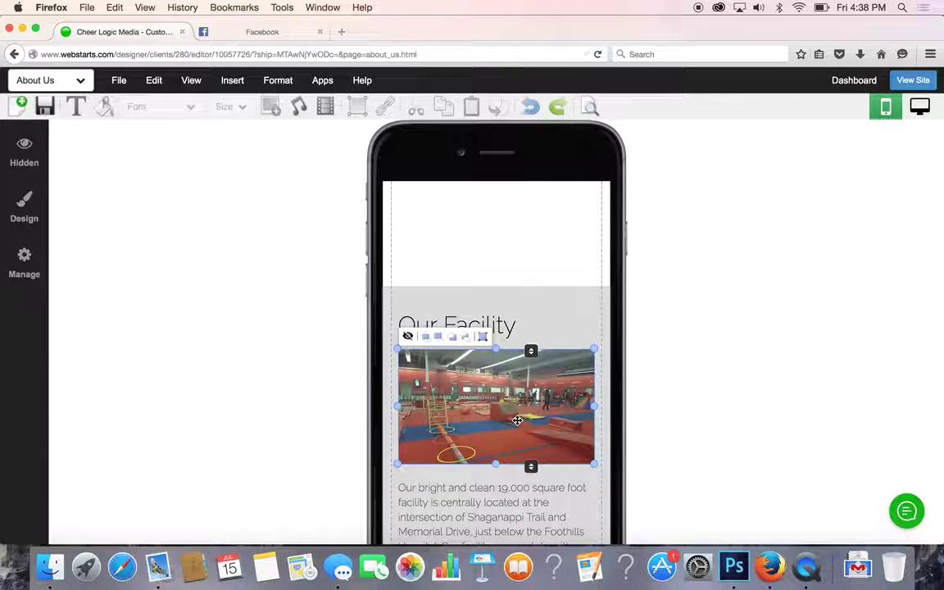
{"action": "left_click", "coordinate": [409, 338]}
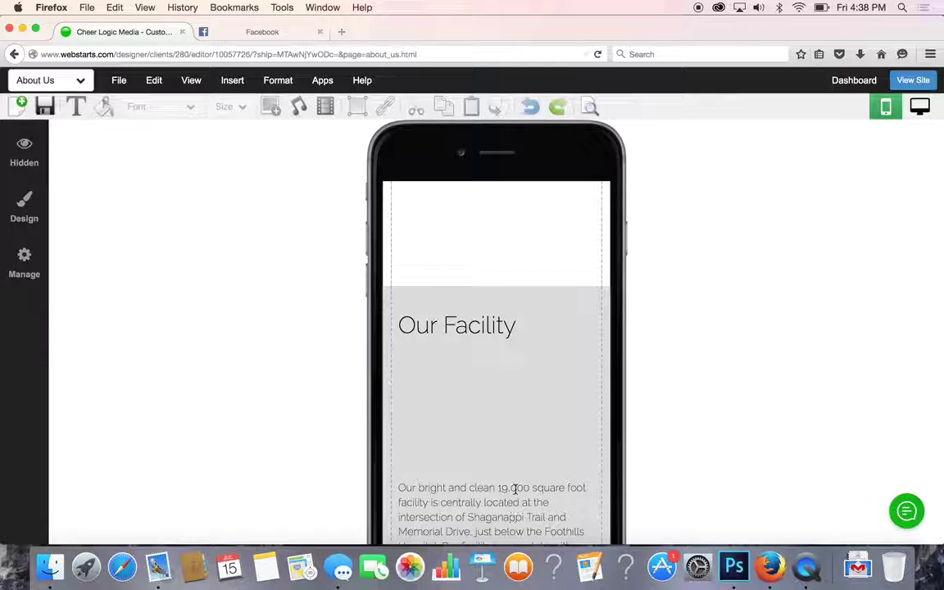
Pull the Our Facility section up close beneath the About Us text, and move its paragraph up directly below the Our Facility heading.
{"action": "scroll", "coordinate": [520, 483], "scroll_direction": "up", "scroll_amount": 3}
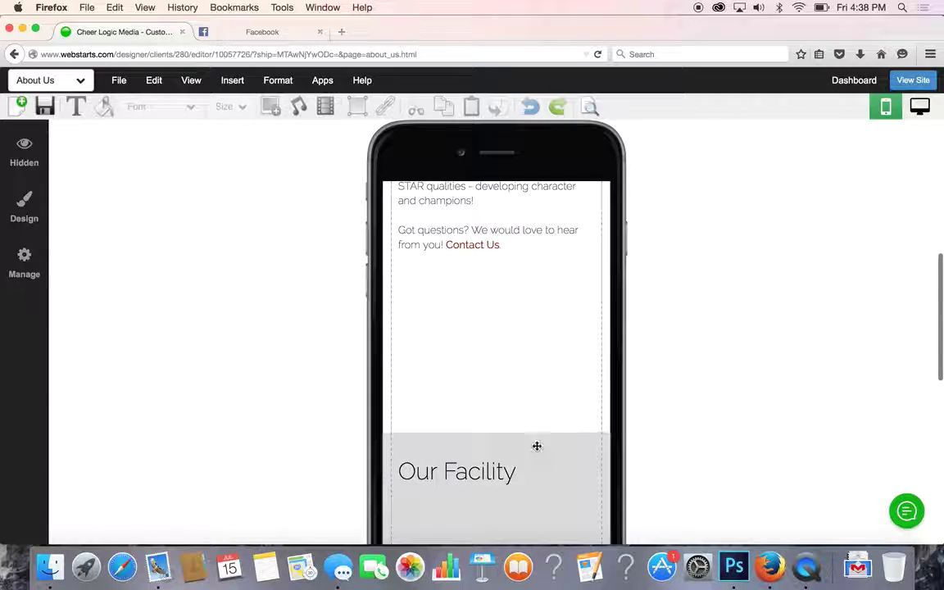
{"action": "left_click_drag", "start_coordinate": [537, 435], "coordinate": [519, 276]}
{"action": "left_click", "coordinate": [491, 491]}
{"action": "left_click_drag", "start_coordinate": [489, 491], "coordinate": [487, 357]}
Shorten the grey Our Facility background to end just below its text, and pull the footer up to meet its lower edge.
{"action": "scroll", "coordinate": [661, 369], "scroll_direction": "down", "scroll_amount": 5}
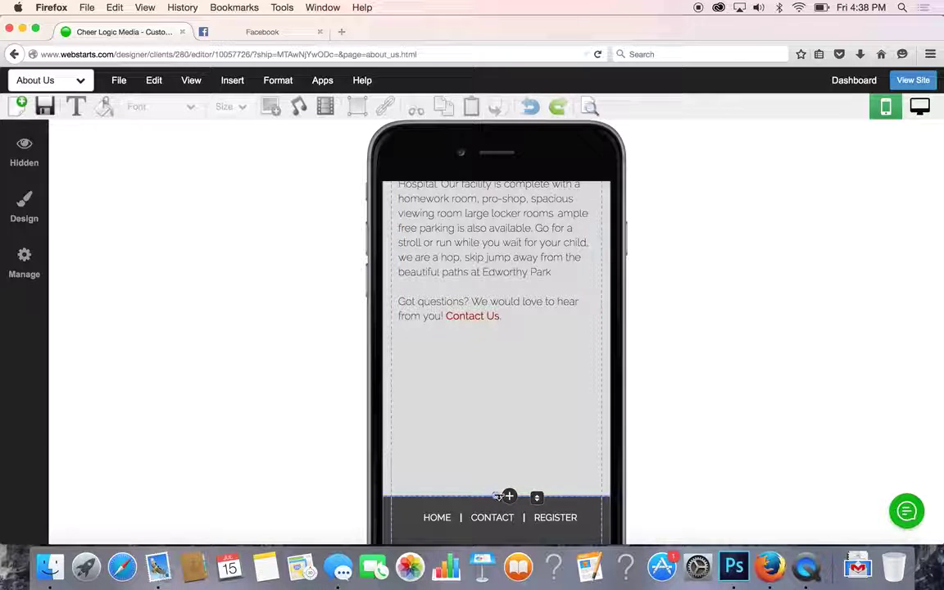
{"action": "left_click_drag", "start_coordinate": [495, 497], "coordinate": [462, 376]}
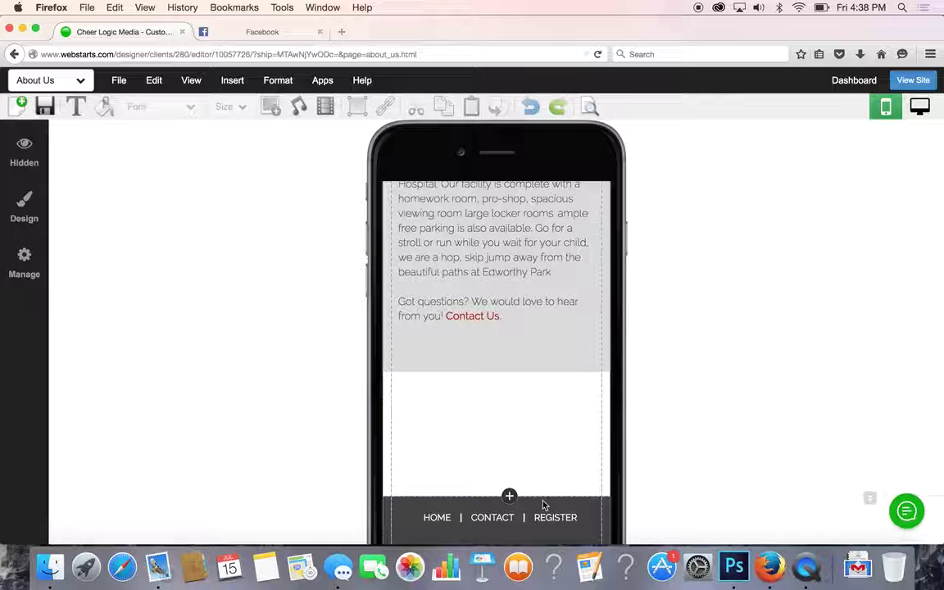
{"action": "left_click_drag", "start_coordinate": [542, 496], "coordinate": [524, 371]}
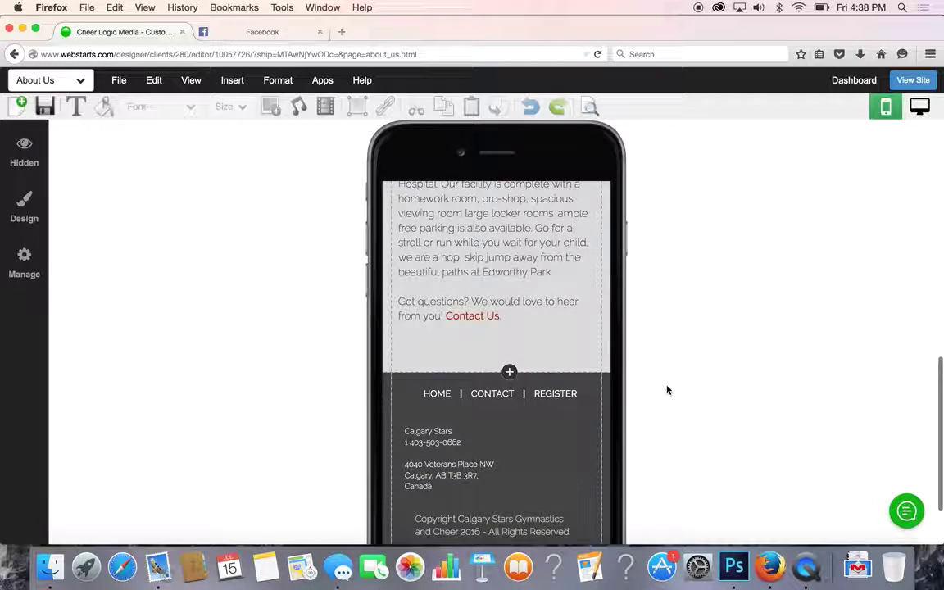
Review the finished mobile About Us page and examine its list of hidden elements.
{"action": "scroll", "coordinate": [679, 392], "scroll_direction": "up", "scroll_amount": 2}
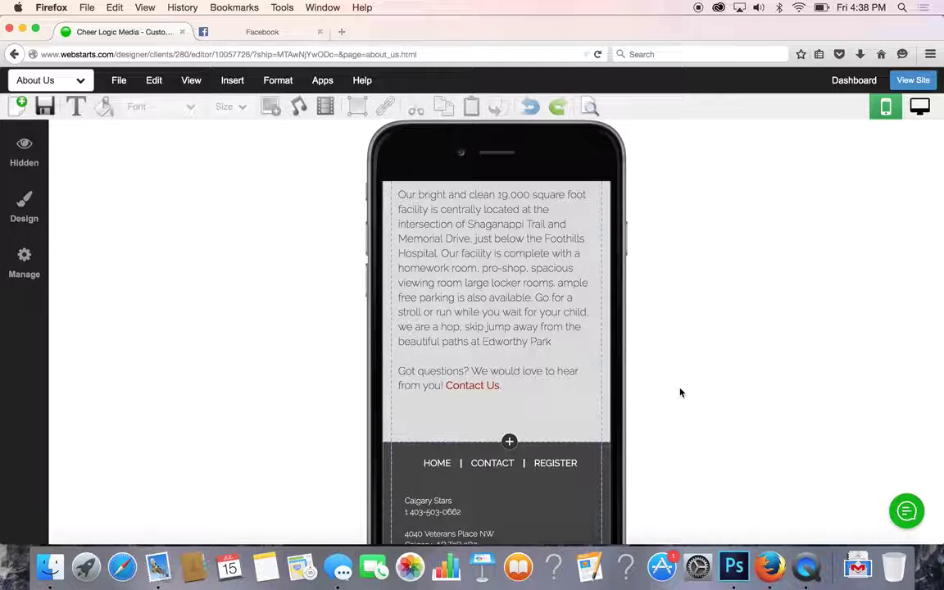
{"action": "scroll", "coordinate": [527, 322], "scroll_direction": "up", "scroll_amount": 12}
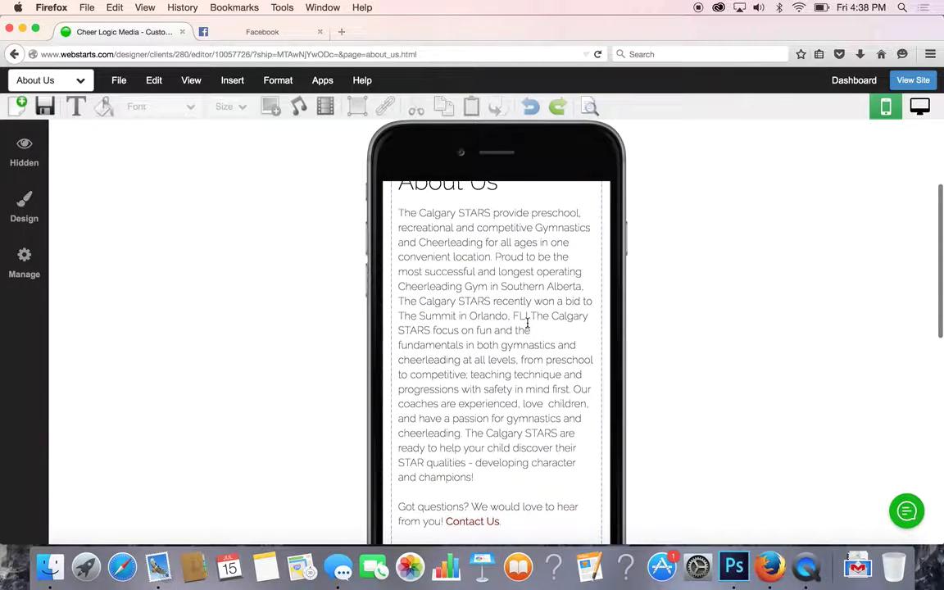
{"action": "scroll", "coordinate": [527, 322], "scroll_direction": "down", "scroll_amount": 5}
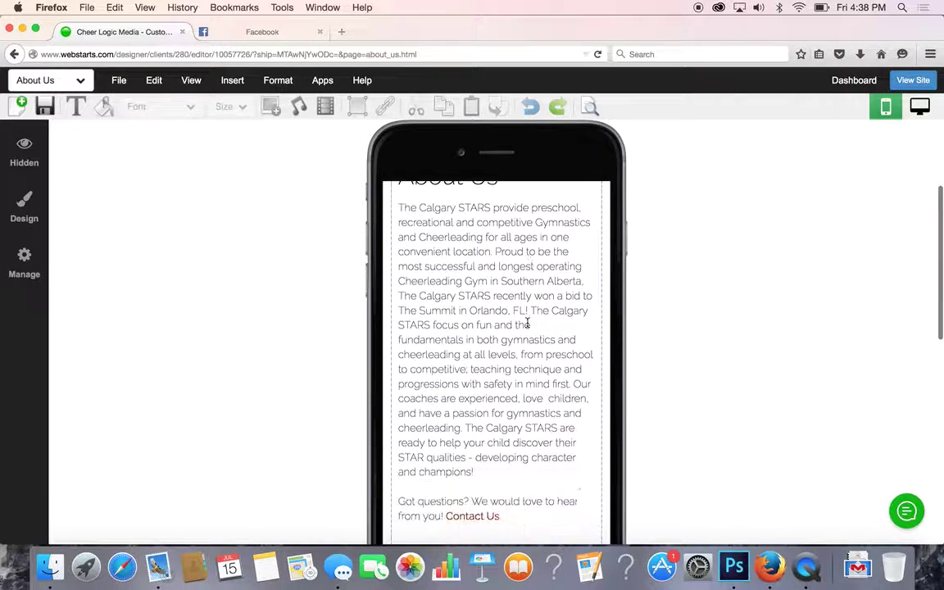
{"action": "scroll", "coordinate": [527, 322], "scroll_direction": "up", "scroll_amount": 5}
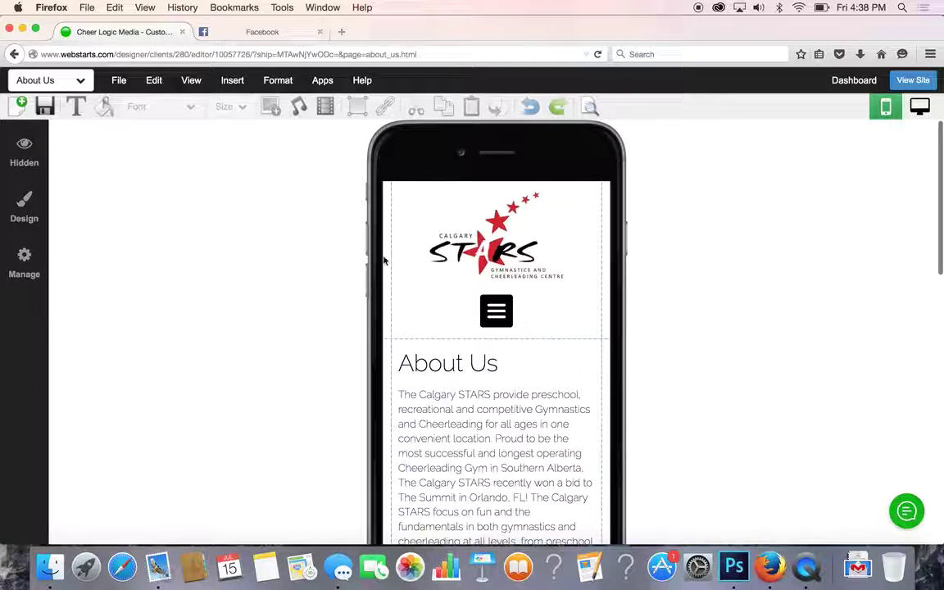
{"action": "left_click", "coordinate": [22, 161]}
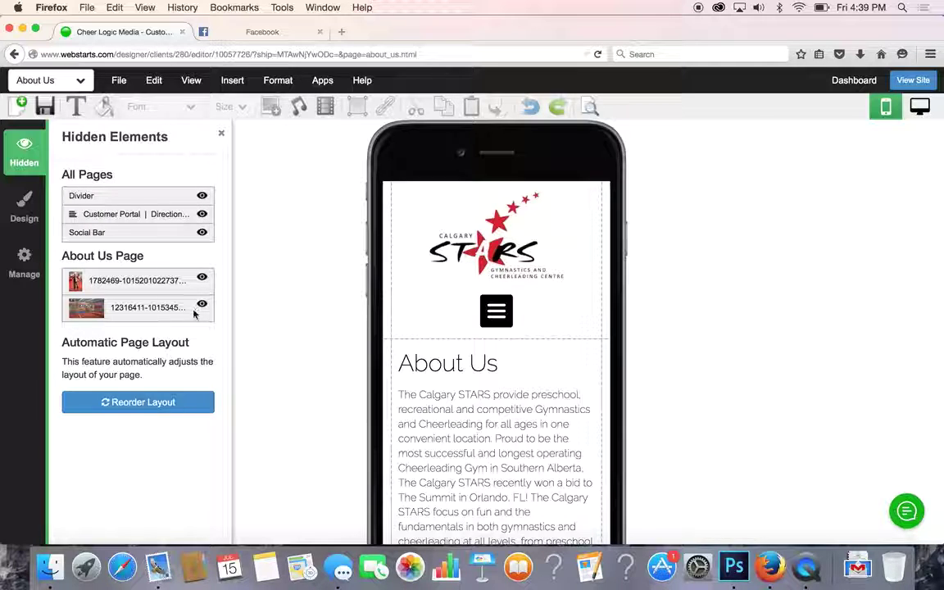
{"action": "left_click", "coordinate": [332, 329]}
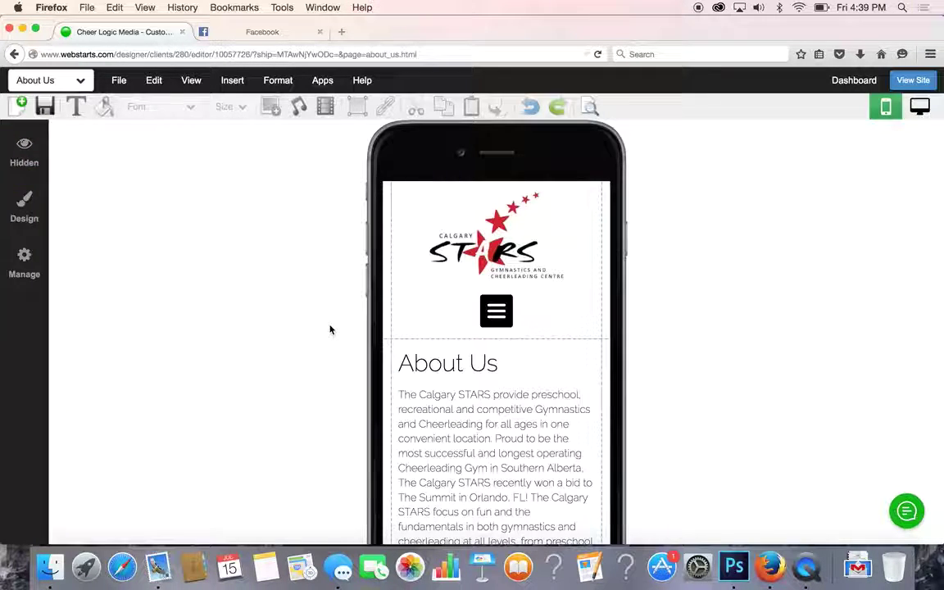
Save the edited About Us page and review its desktop layout on the live site down to the Our Facility section.
{"action": "left_click", "coordinate": [47, 107]}
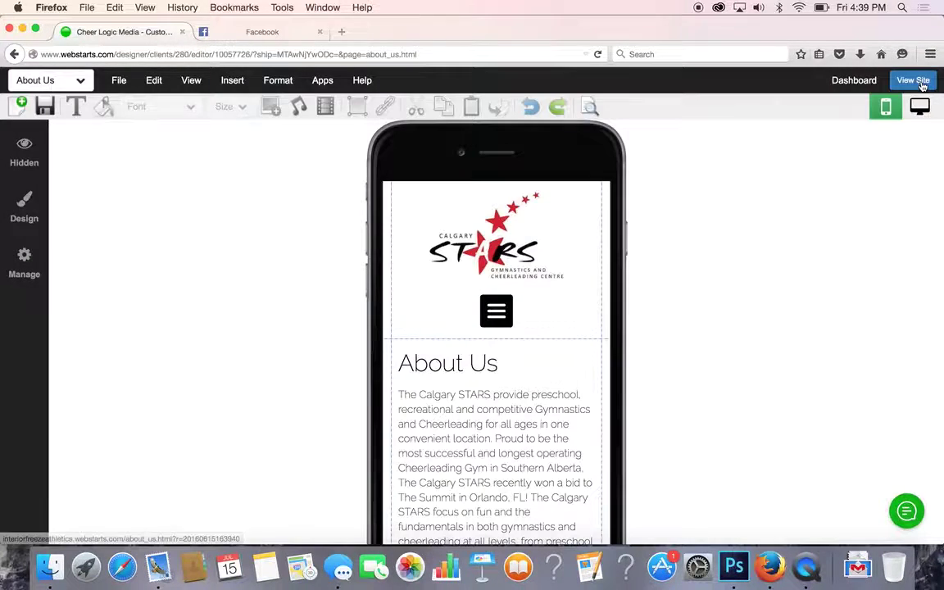
{"action": "left_click", "coordinate": [920, 81]}
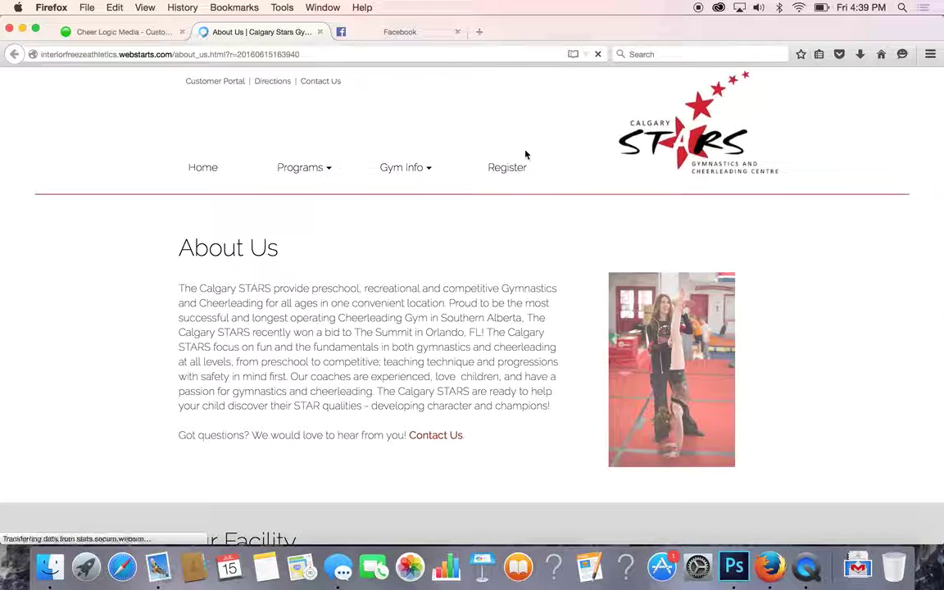
{"action": "scroll", "coordinate": [839, 362], "scroll_direction": "down", "scroll_amount": 5}
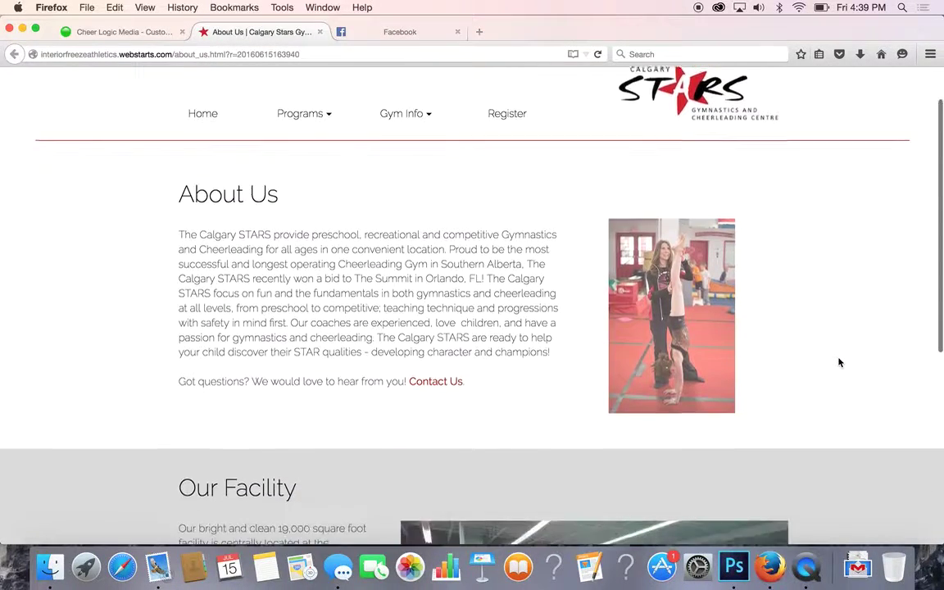
{"action": "scroll", "coordinate": [839, 362], "scroll_direction": "down", "scroll_amount": 2}
{"action": "scroll", "coordinate": [839, 362], "scroll_direction": "up", "scroll_amount": 4}
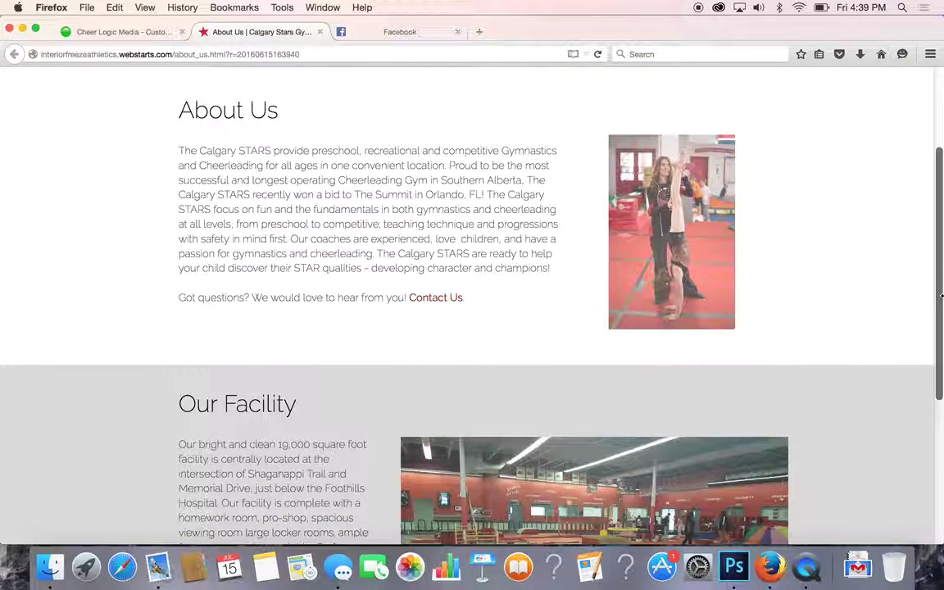
Check the live About Us page from header to footer with the browser window narrowed to phone width, and restore the window to full width.
{"action": "left_click_drag", "start_coordinate": [942, 296], "coordinate": [282, 215]}
{"action": "scroll", "coordinate": [242, 202], "scroll_direction": "up", "scroll_amount": 4}
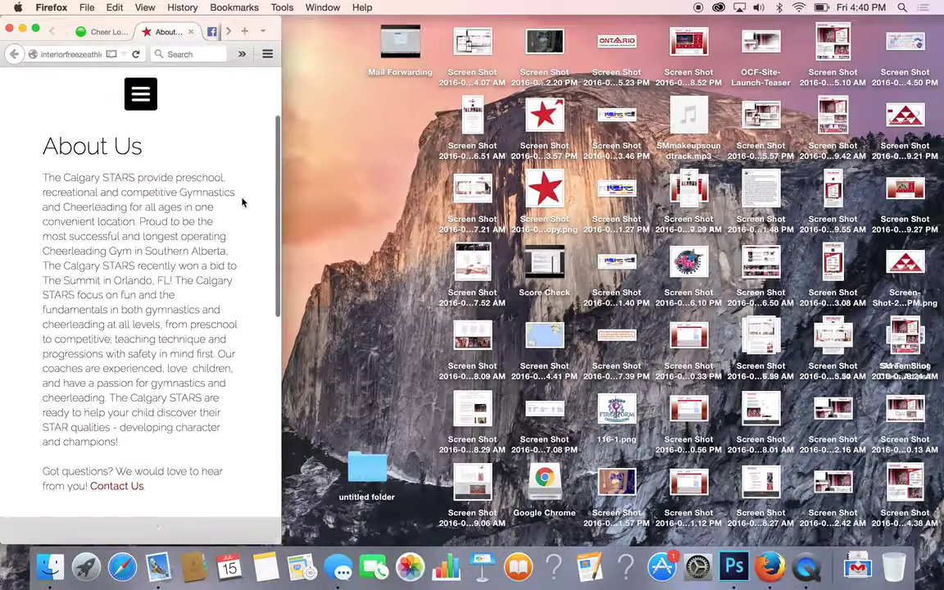
{"action": "scroll", "coordinate": [243, 201], "scroll_direction": "down", "scroll_amount": 3}
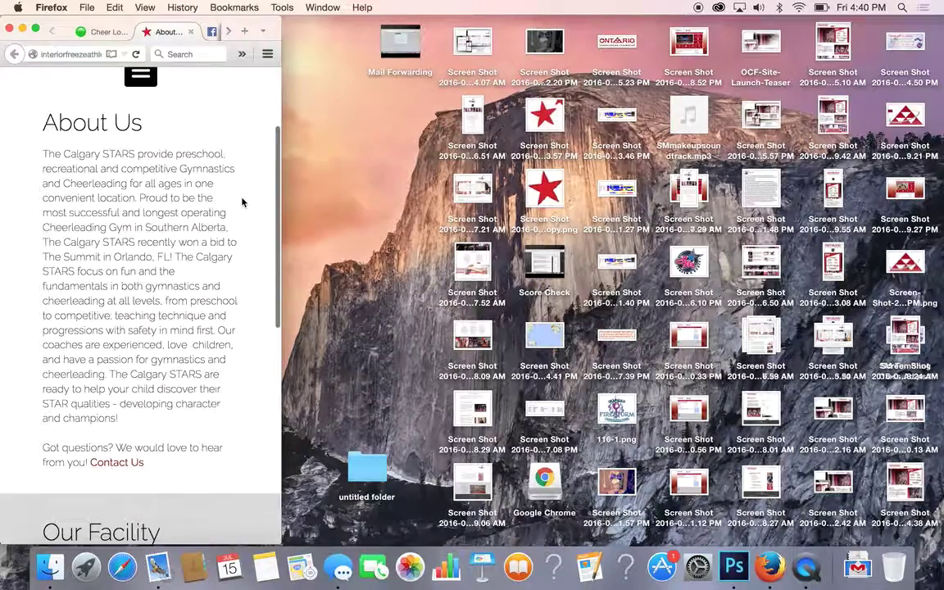
{"action": "scroll", "coordinate": [243, 201], "scroll_direction": "down", "scroll_amount": 2}
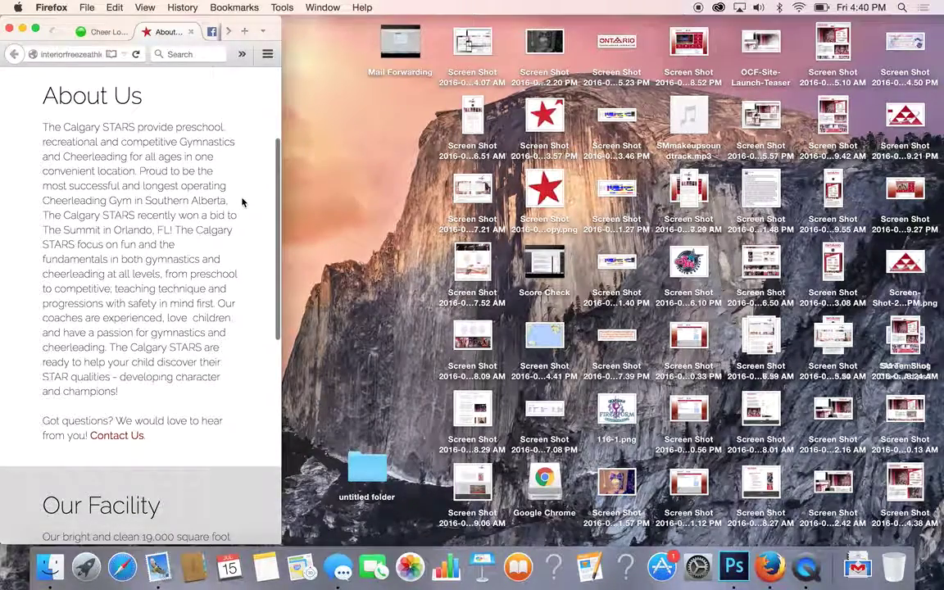
{"action": "scroll", "coordinate": [243, 202], "scroll_direction": "down", "scroll_amount": 8}
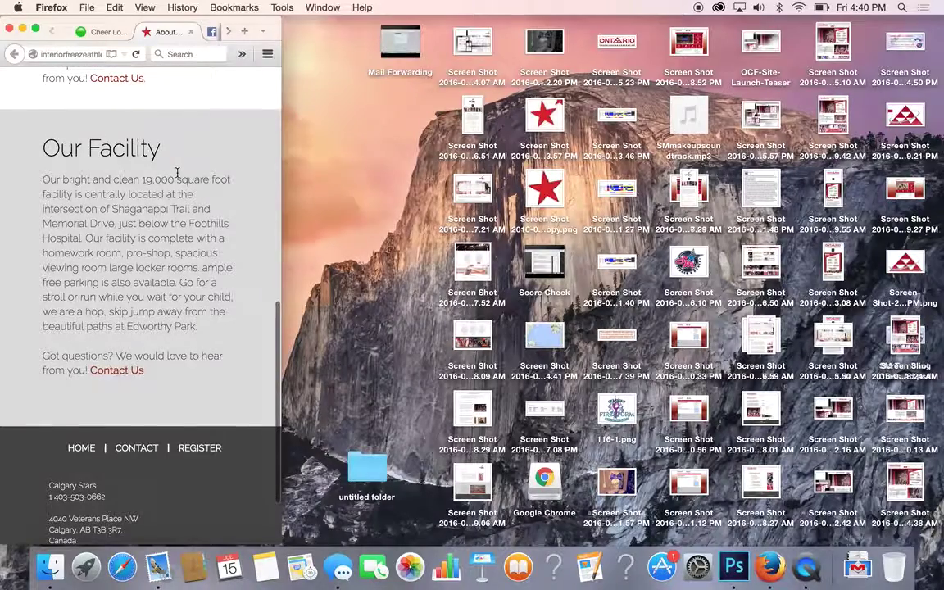
{"action": "scroll", "coordinate": [177, 172], "scroll_direction": "up", "scroll_amount": 10}
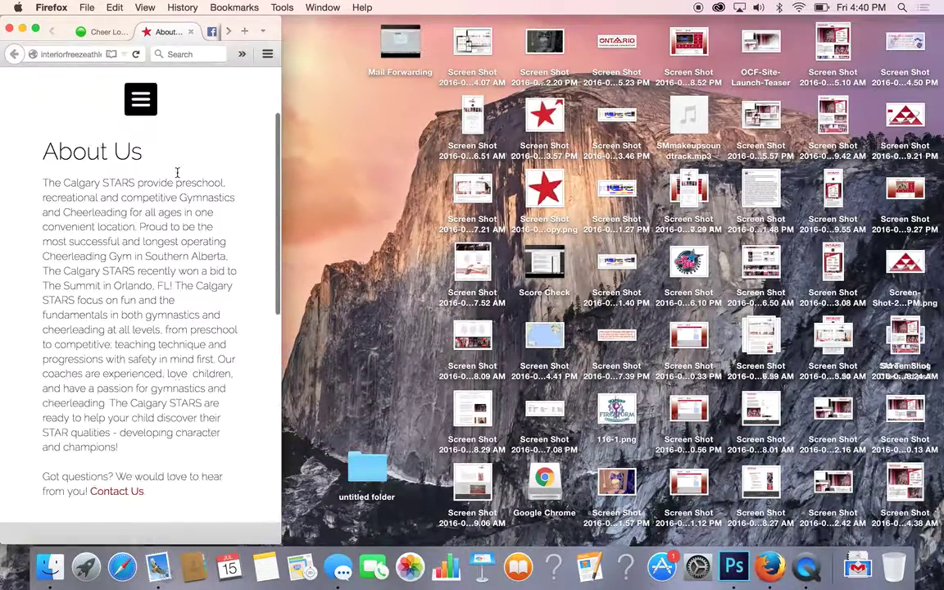
{"action": "scroll", "coordinate": [177, 172], "scroll_direction": "up", "scroll_amount": 3}
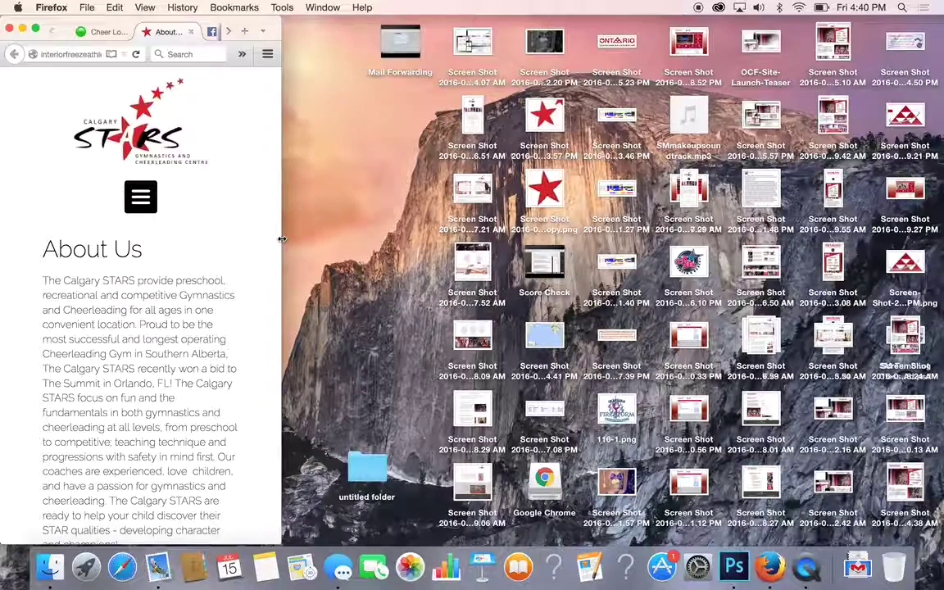
{"action": "left_click_drag", "start_coordinate": [282, 239], "coordinate": [564, 246]}
{"action": "left_click_drag", "start_coordinate": [666, 320], "coordinate": [941, 349]}
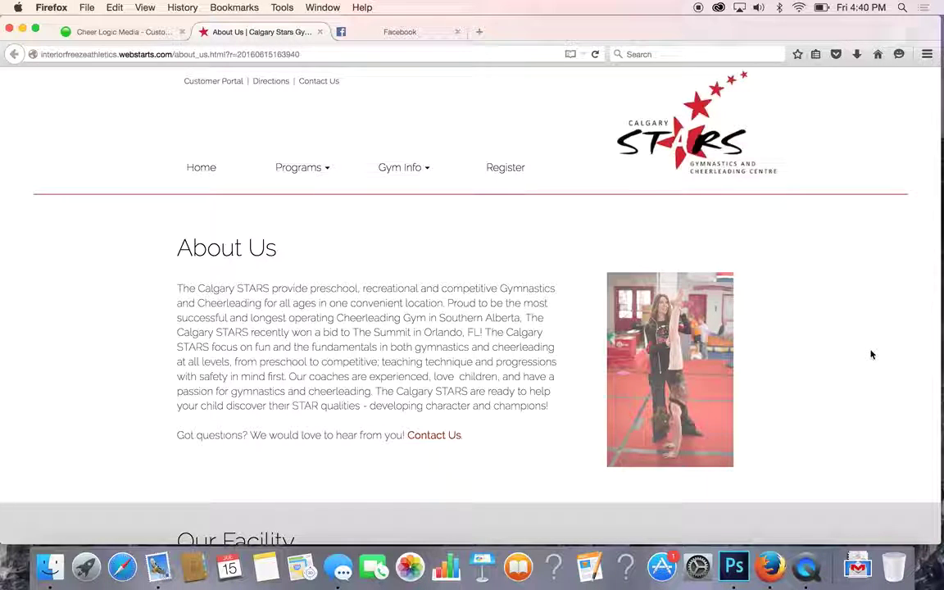